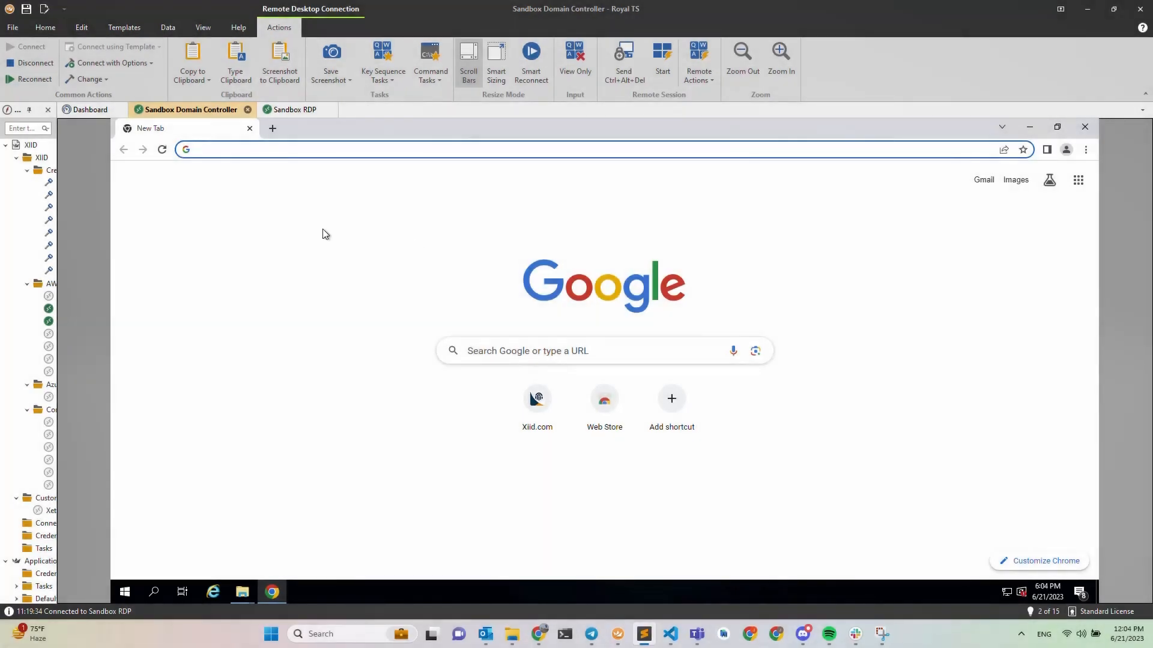
Load the Xiid Manager login page and sign in with the admin account e-mail and password.
left_click(365, 152)
type("managev3dev.xiid.com/manage/login?ID=57YM31X4PK90ESJQ5WVPR5VGS6")
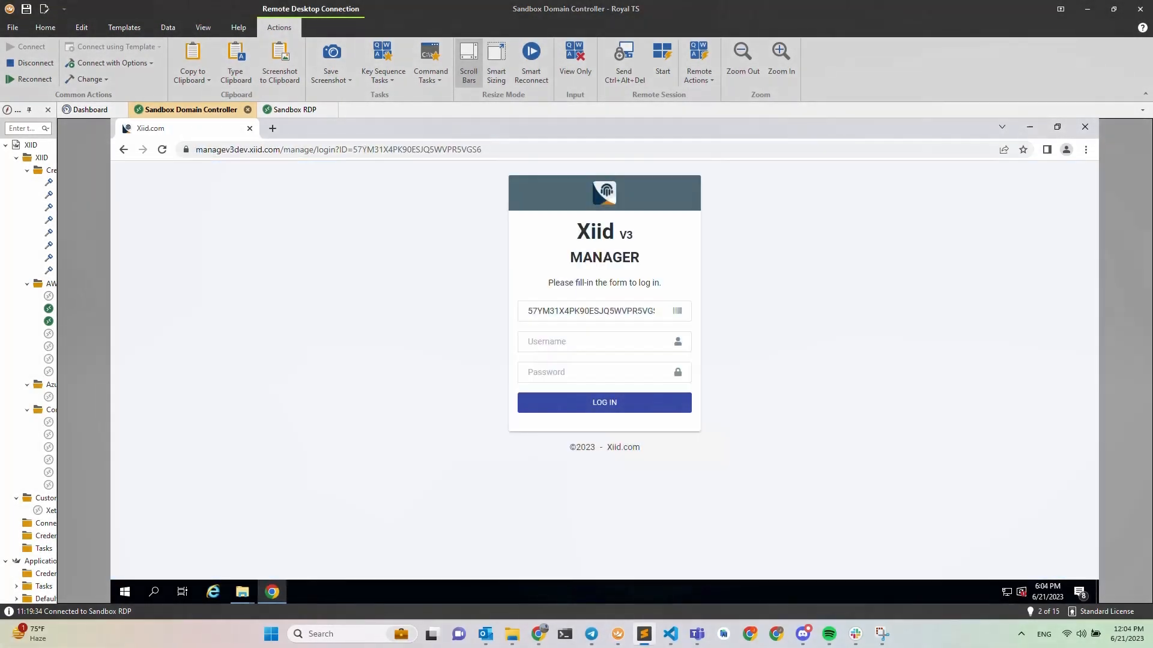
left_click(581, 340)
key("ctrl+v")
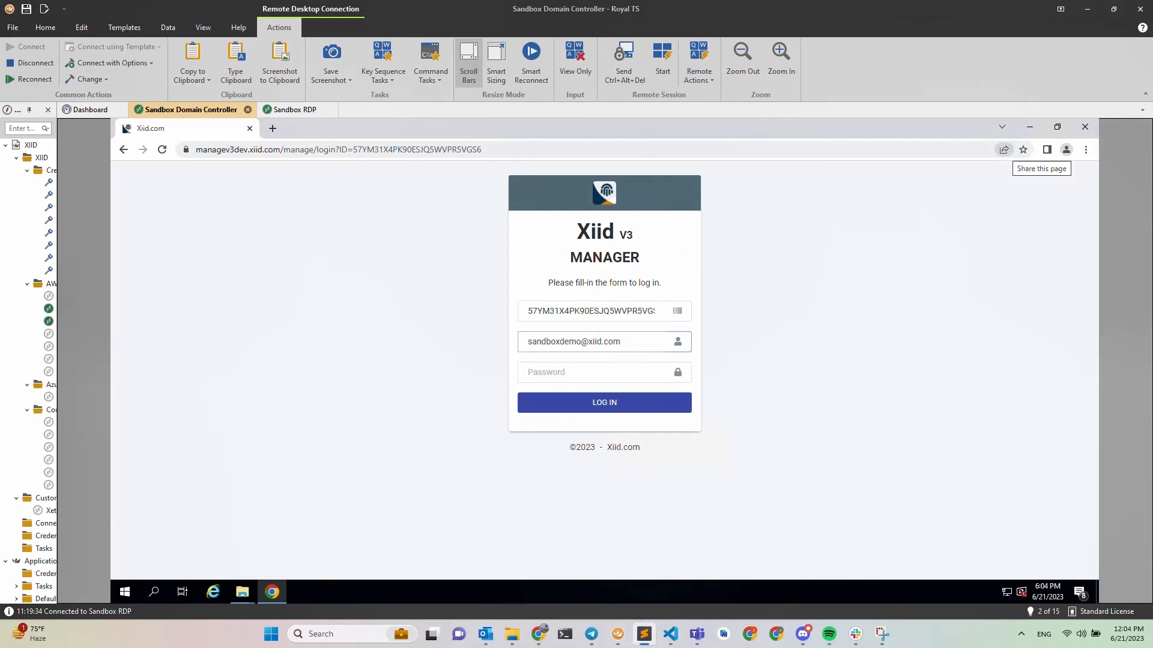
left_click(604, 380)
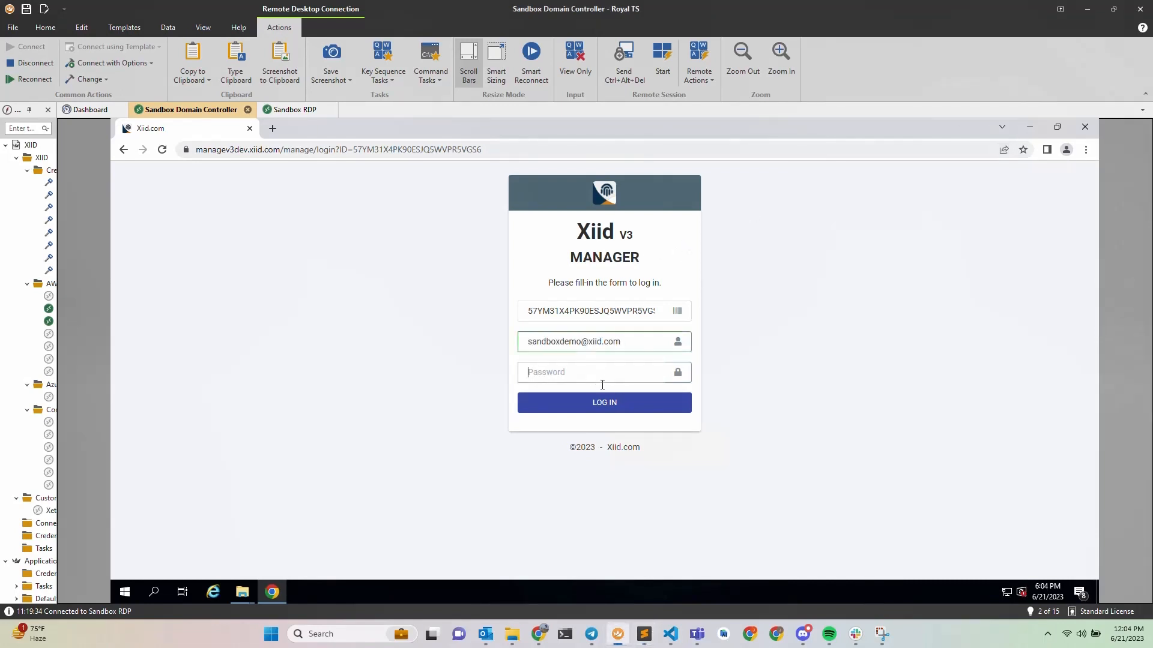
key("ctrl+v")
key("Return")
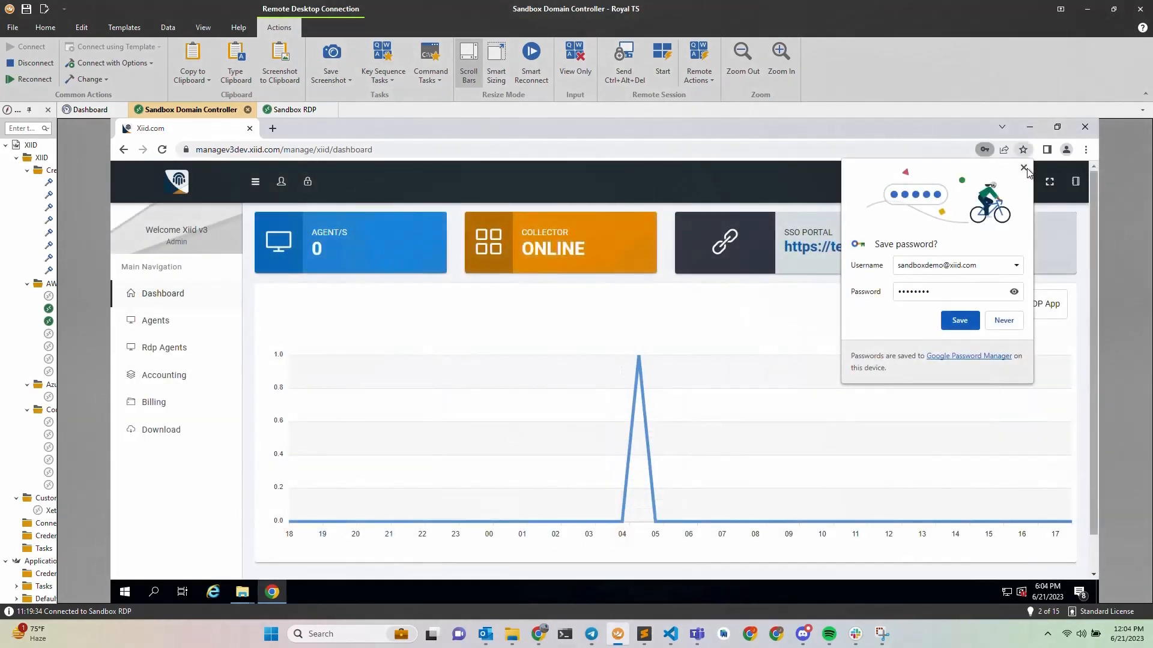
Create and save a new agent with friendly name 'Example Agent' on the Agents page.
left_click(1023, 168)
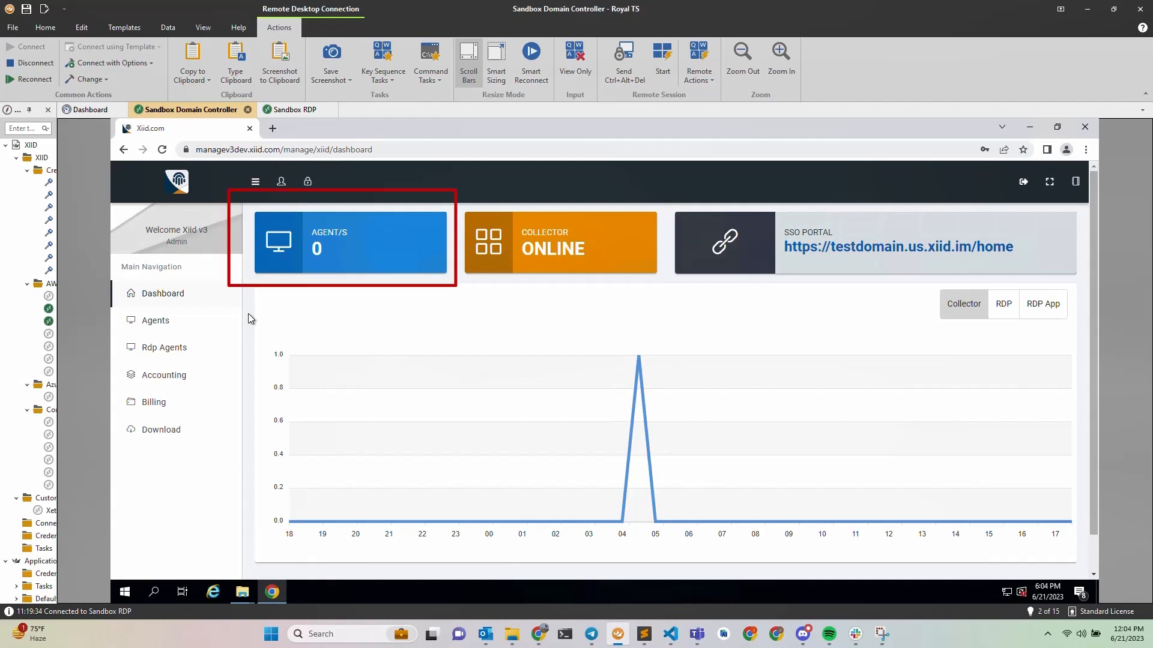
left_click(161, 322)
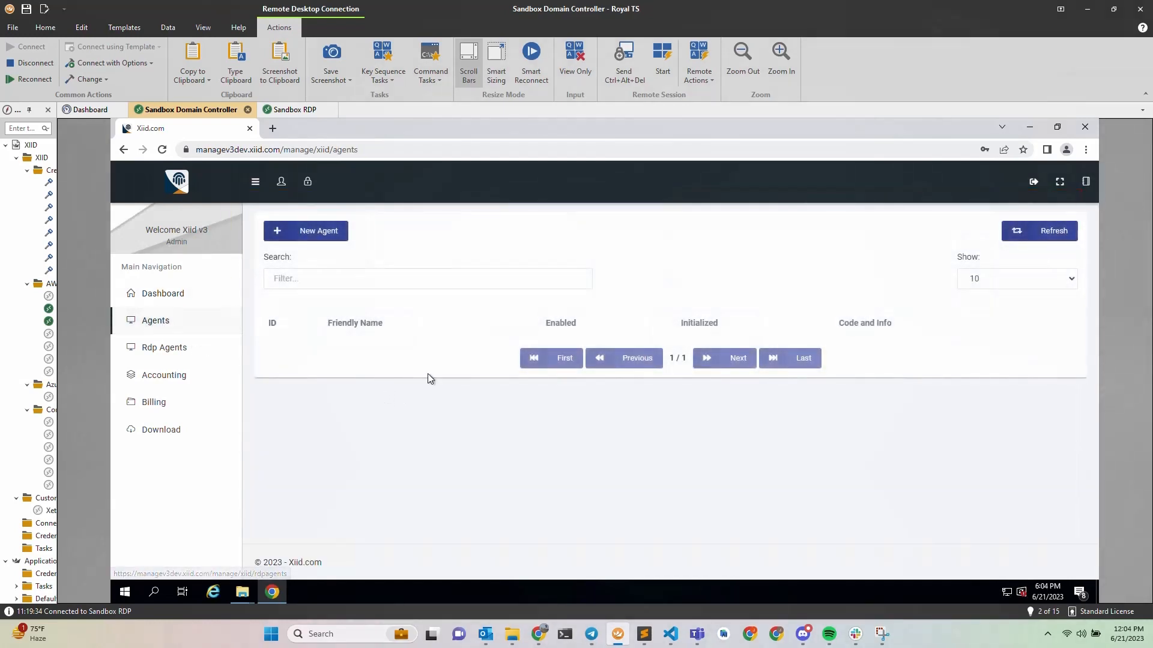
left_click(322, 233)
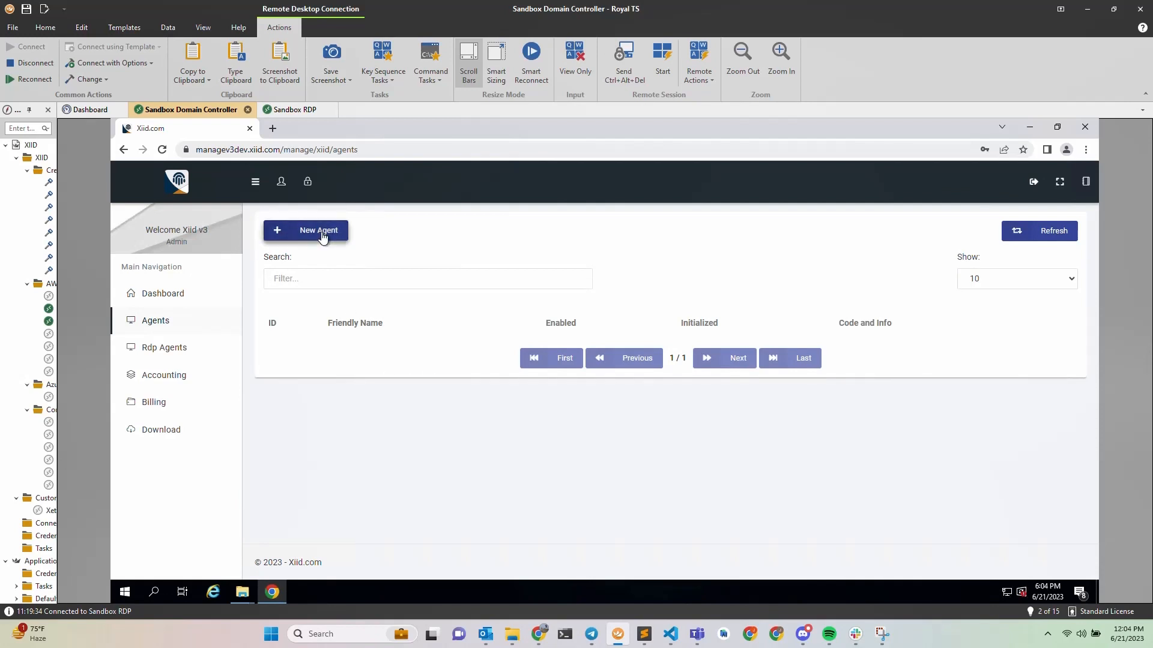
left_click(377, 383)
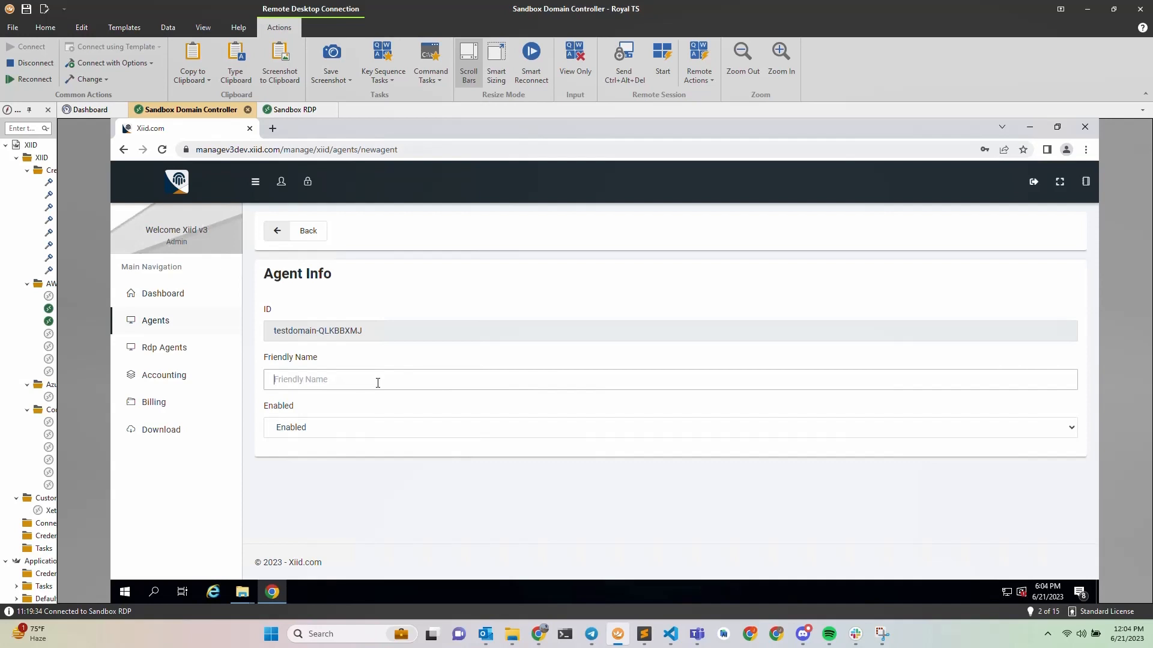
type("Example Agent")
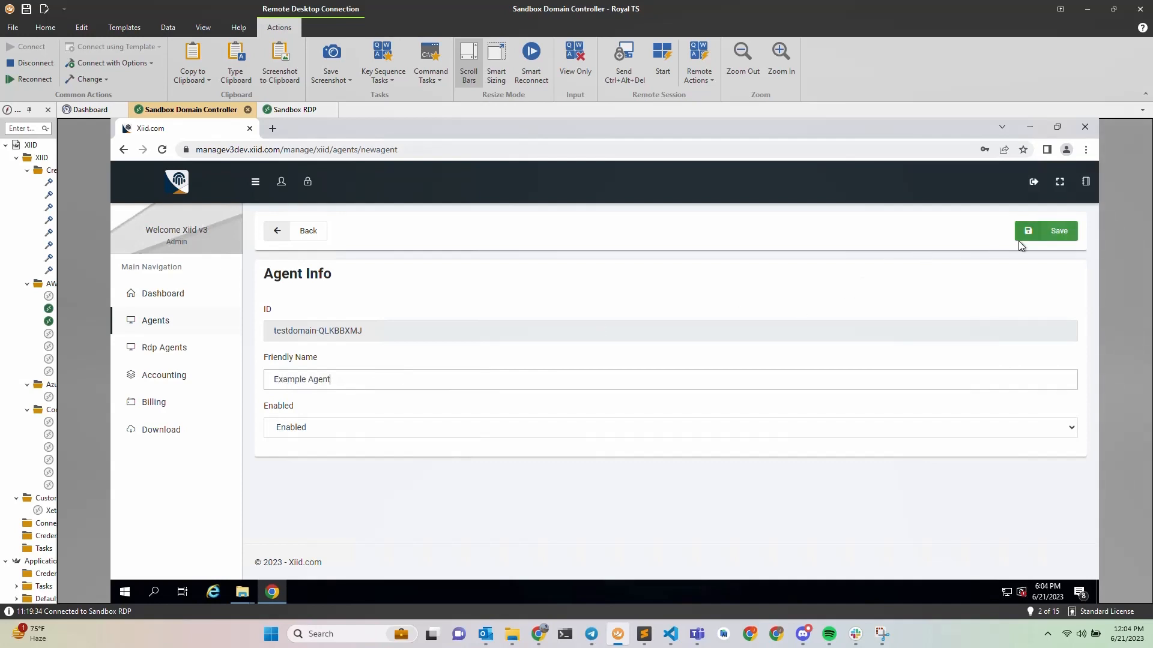
left_click(1019, 239)
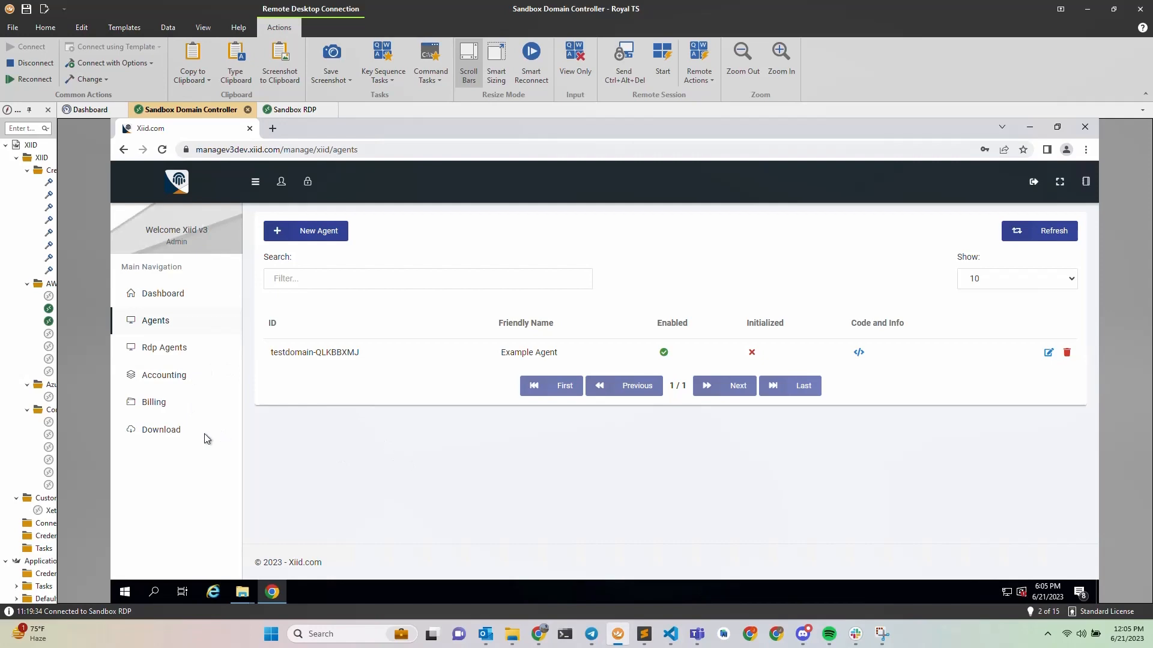
Download the xiid-im-agent installer and launch it from the Downloads folder.
left_click(163, 429)
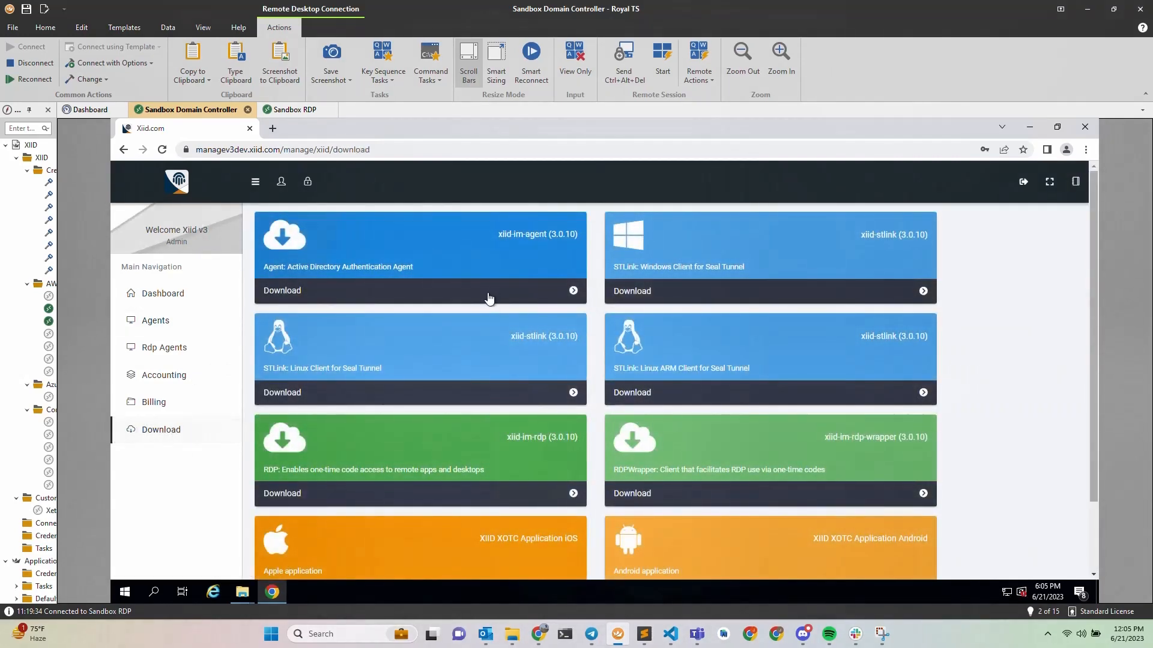
left_click(489, 299)
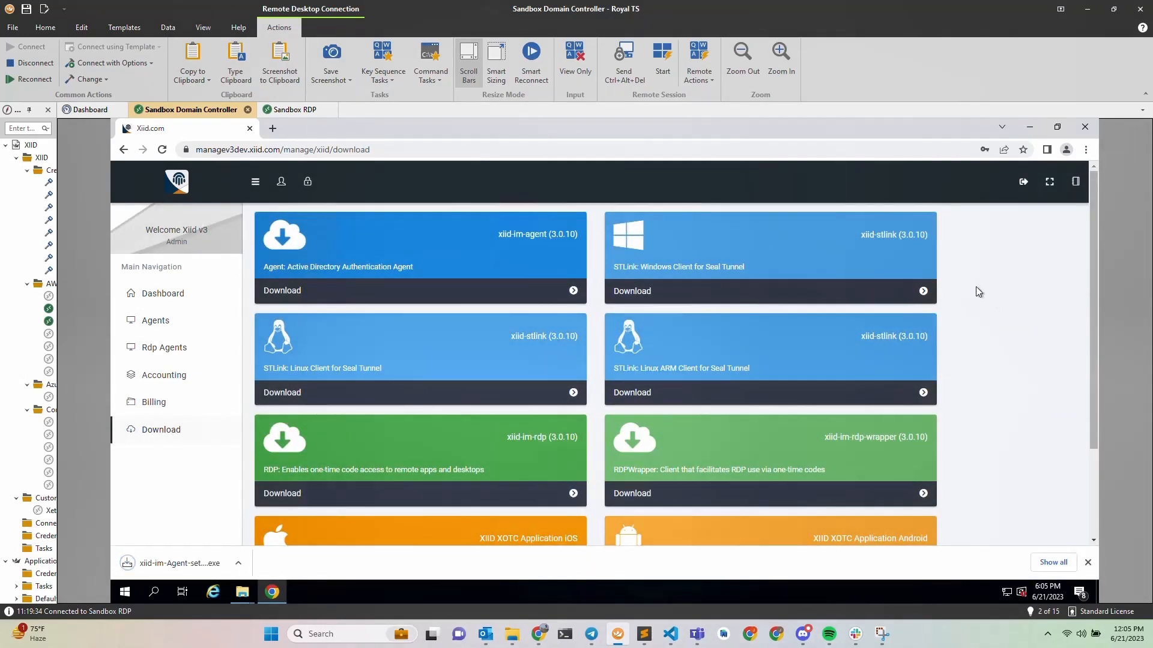
left_click(247, 596)
left_click(283, 523)
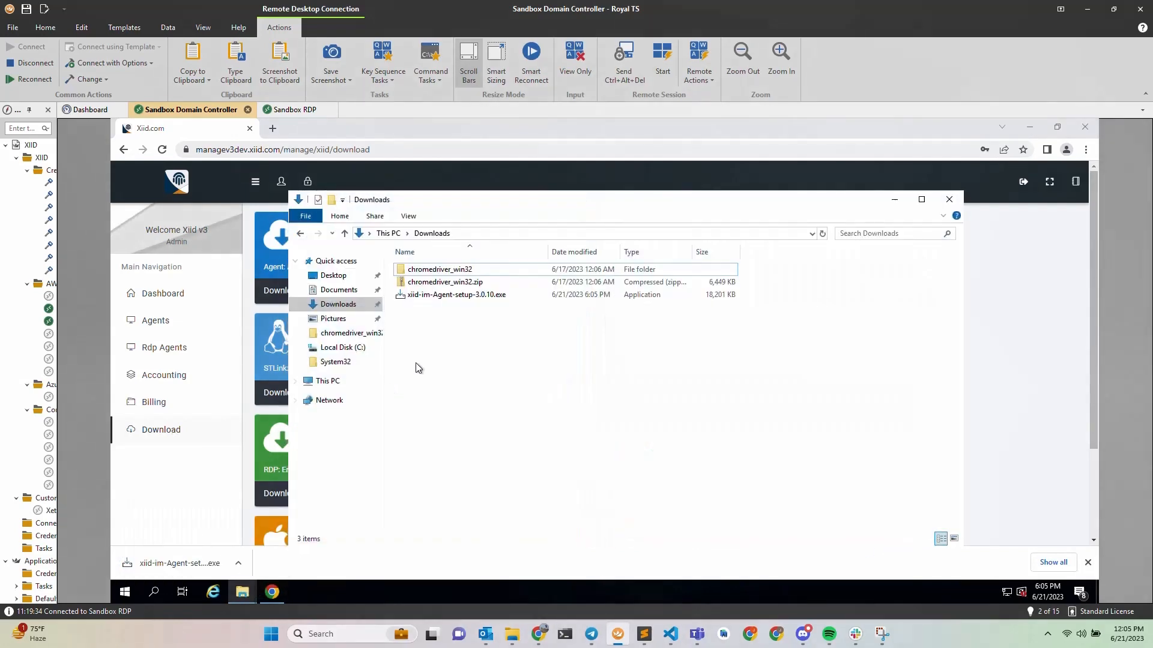
left_click(451, 295)
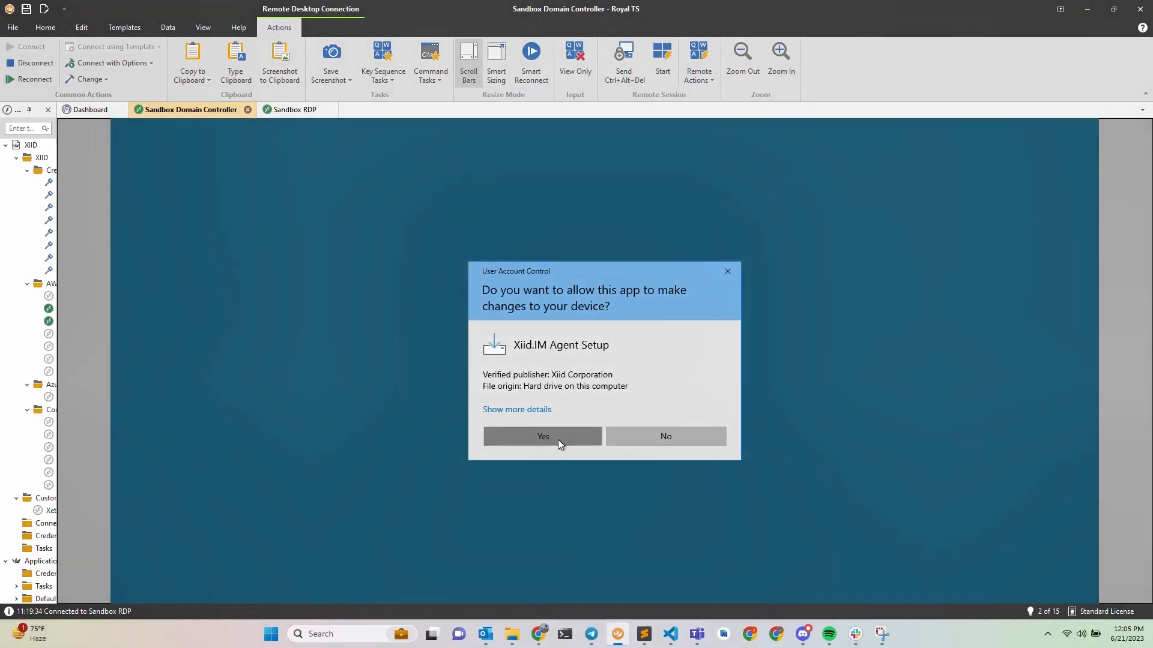
Allow the installer, accept the license and install Xiid.IM Agent 3.0.10 to completion.
left_click(543, 436)
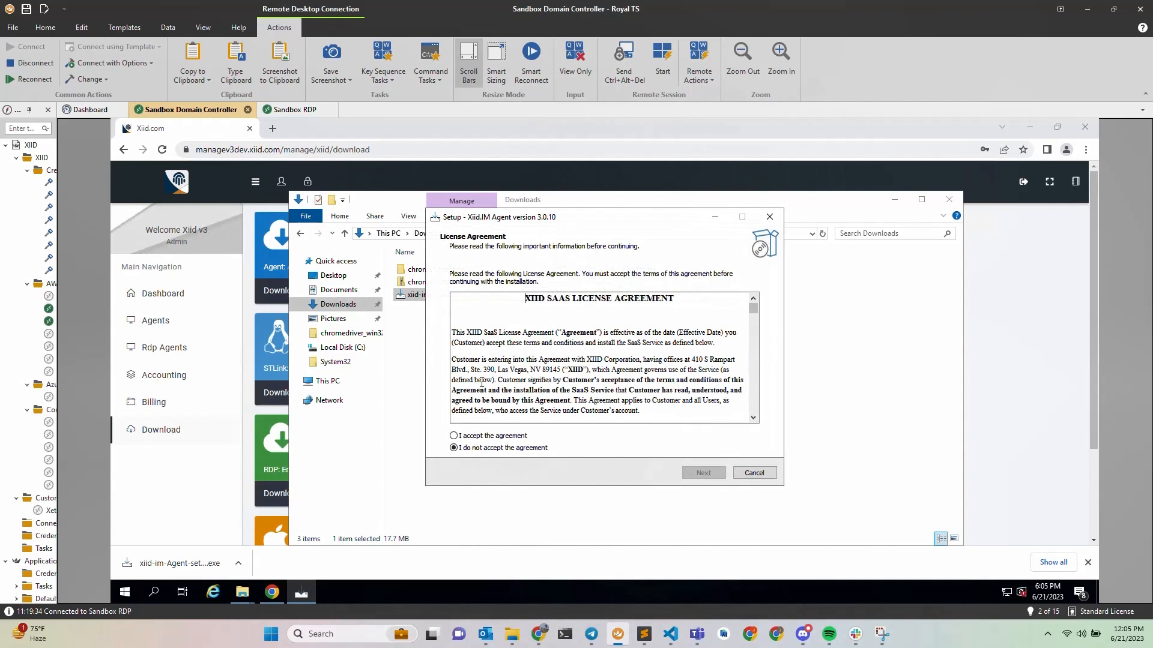
left_click(454, 437)
left_click(701, 473)
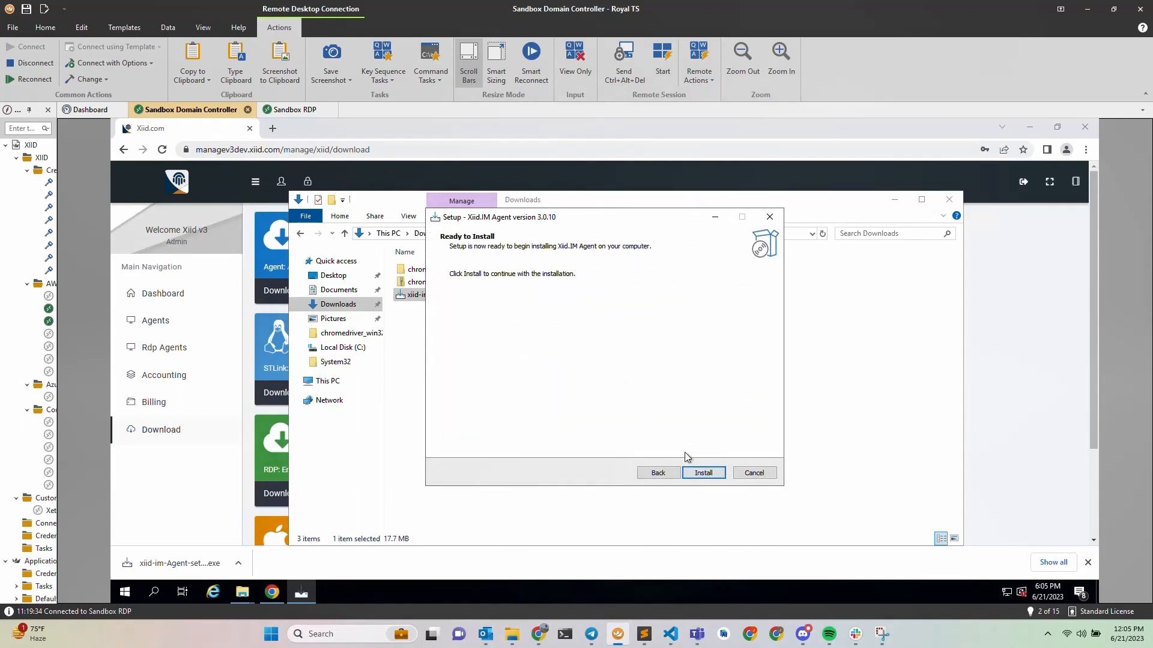
left_click(706, 475)
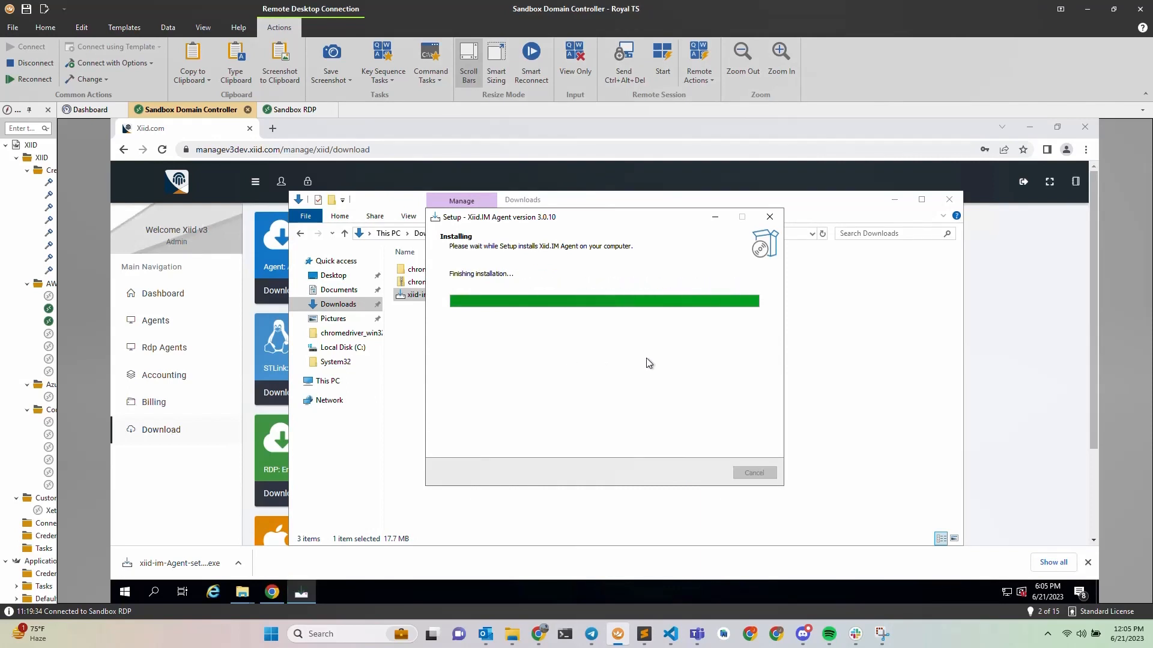
left_click(703, 475)
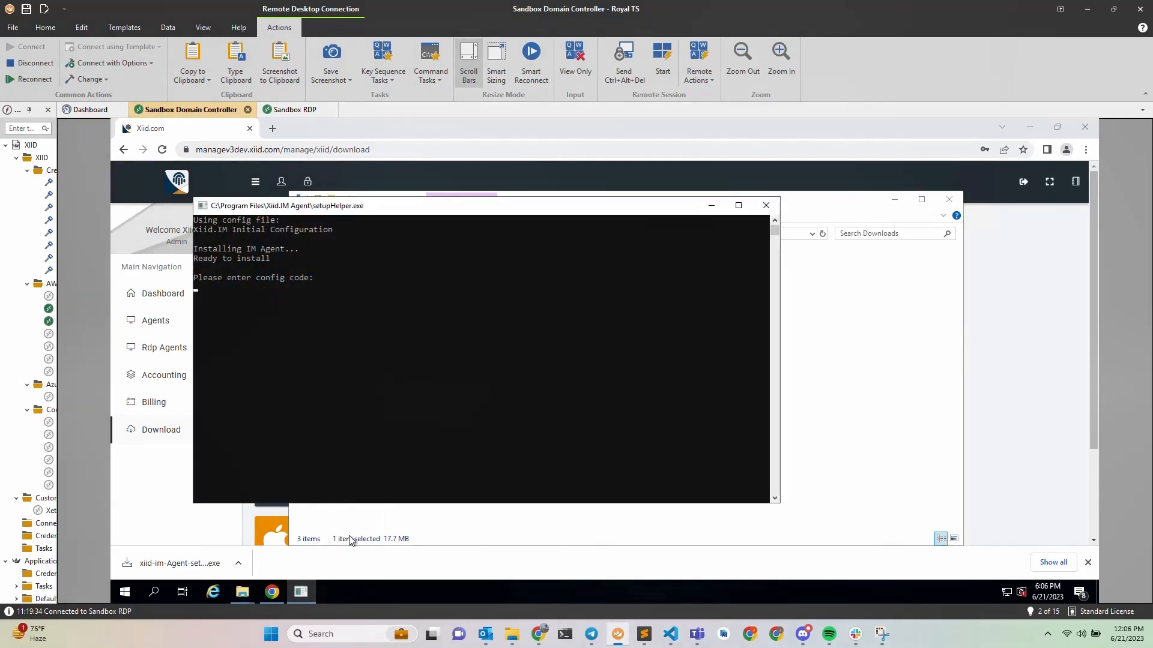
Copy Example Agent's activation code from the Xiid Manager agents list.
left_click(337, 564)
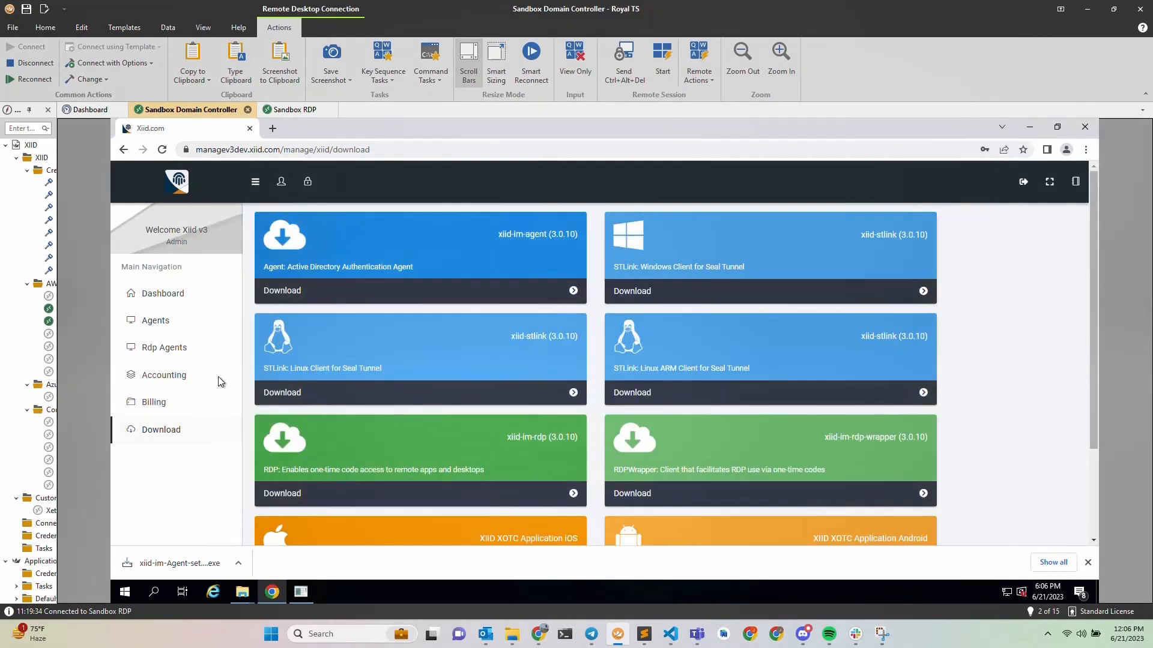
left_click(157, 321)
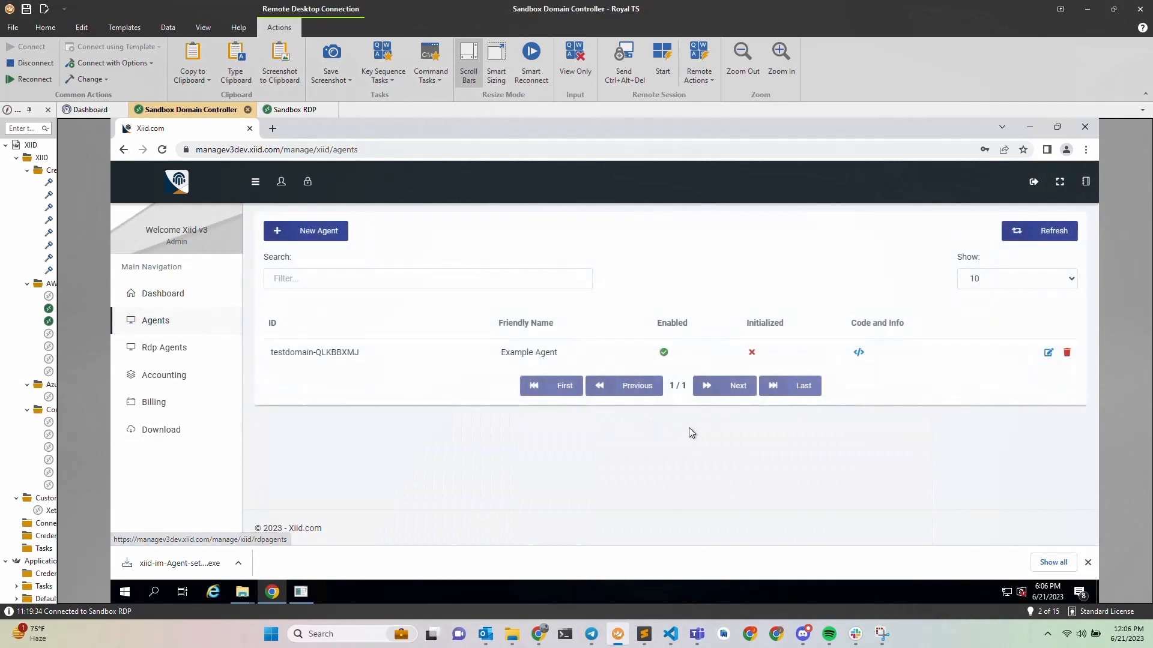
left_click(859, 352)
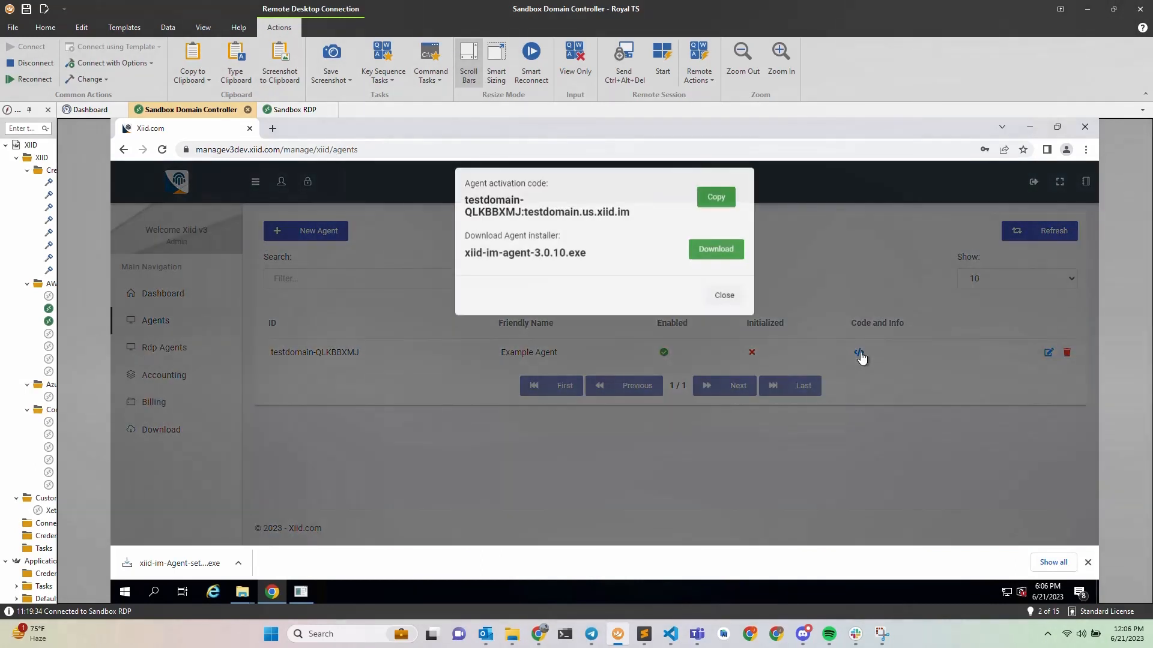
left_click(714, 207)
left_click(486, 479)
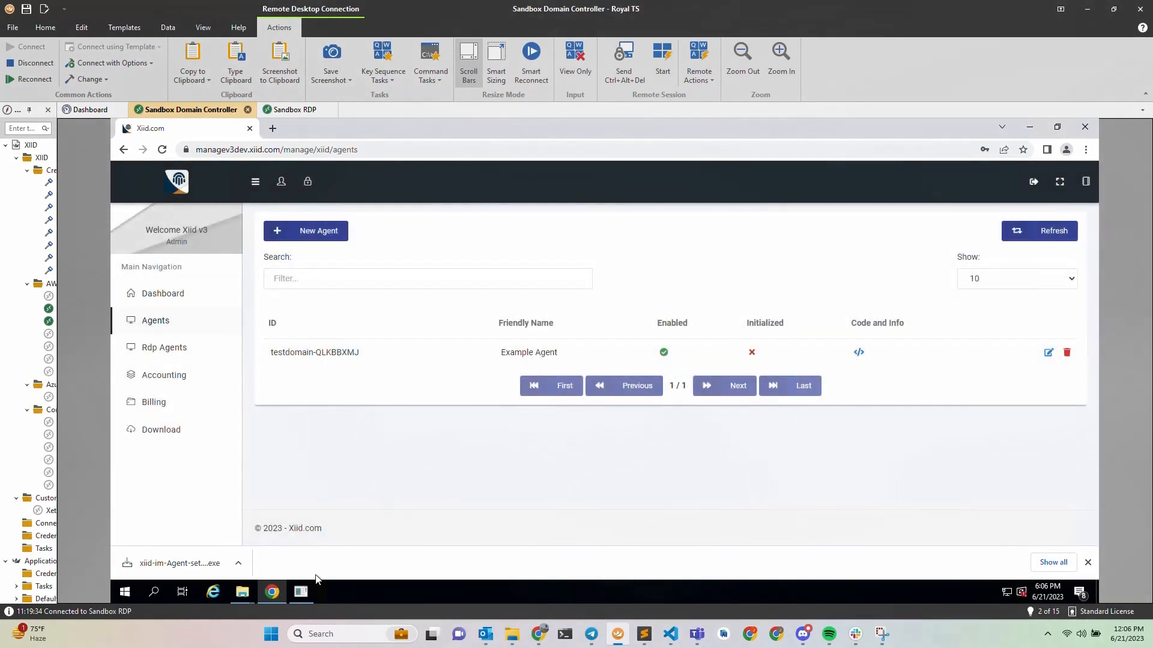
left_click(300, 591)
right_click(325, 304)
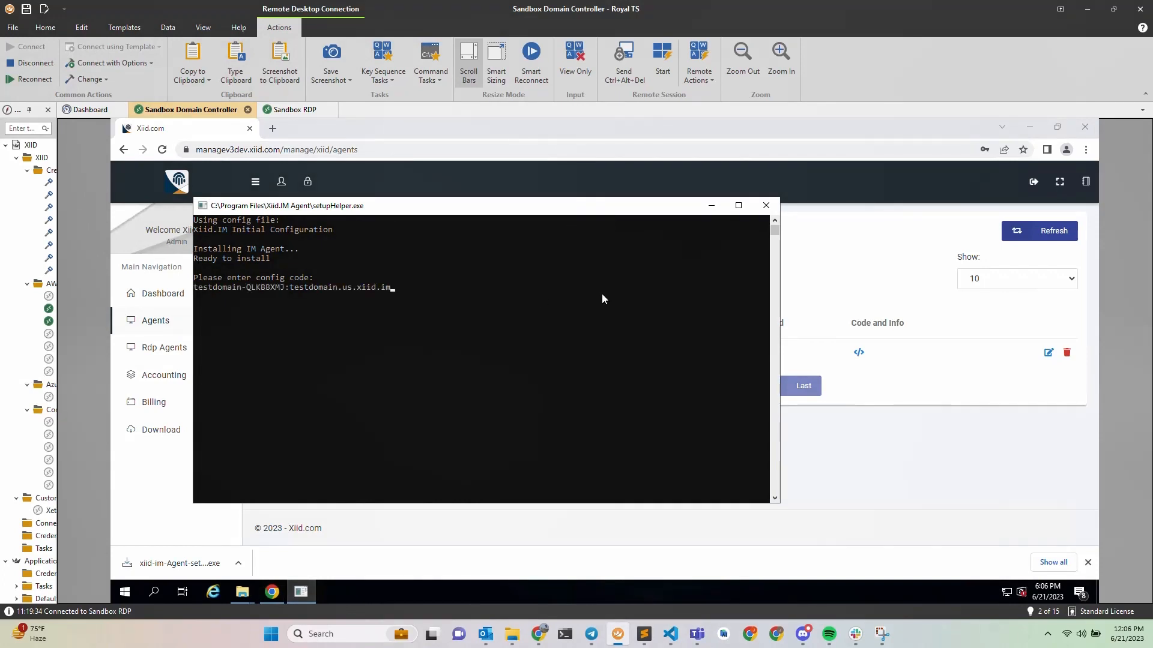
key("Return")
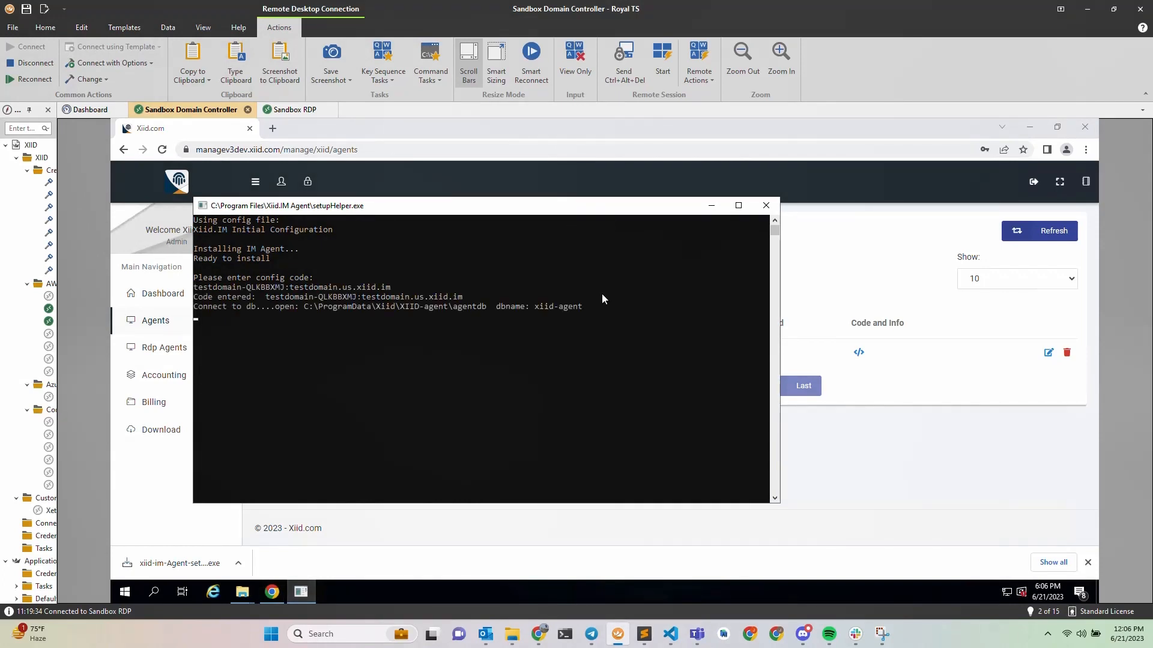
type("admin")
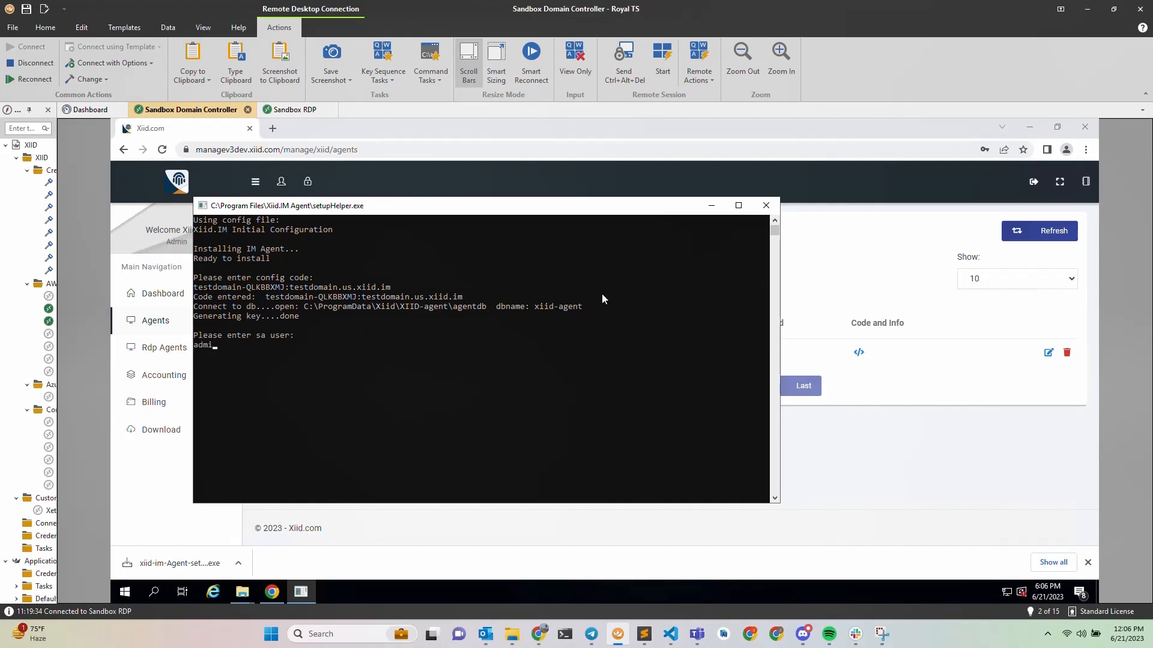
key("Return")
key("Return")
key("Return")
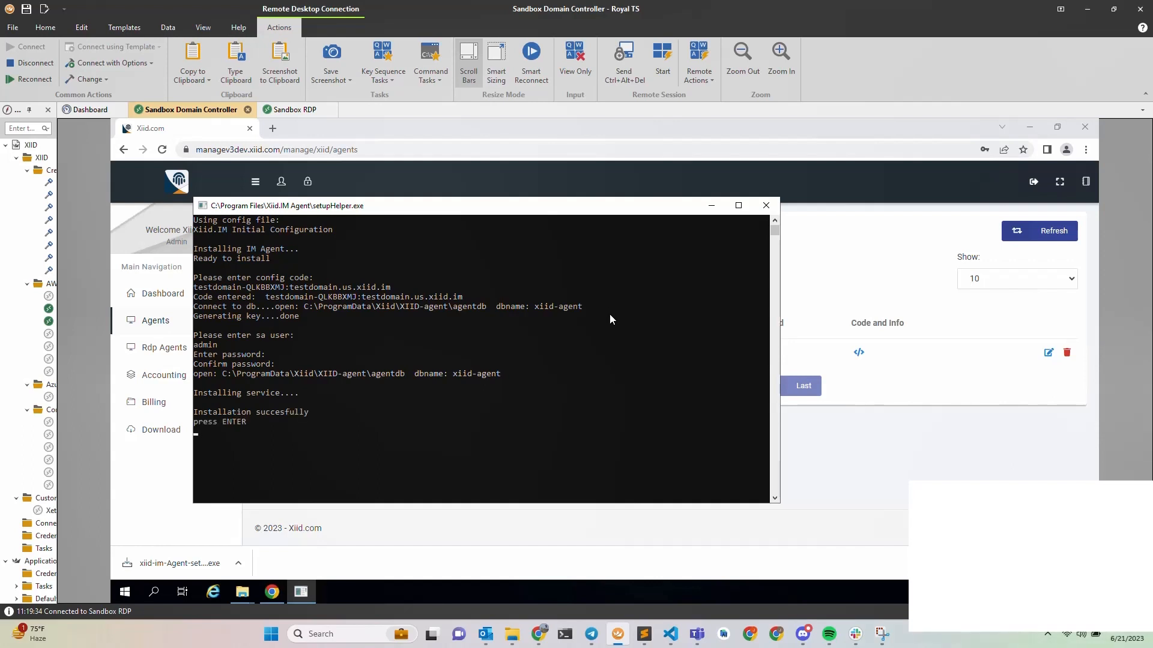
Close the setup console and open the local agent configuration page past the certificate warning.
key("Return")
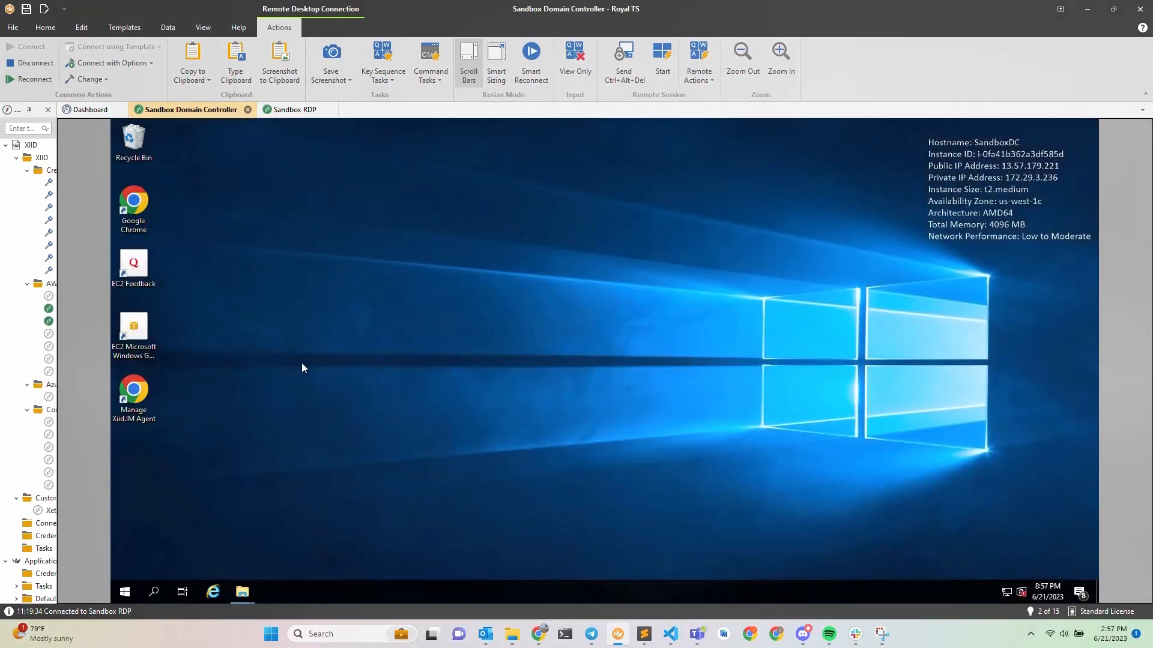
double_click(135, 396)
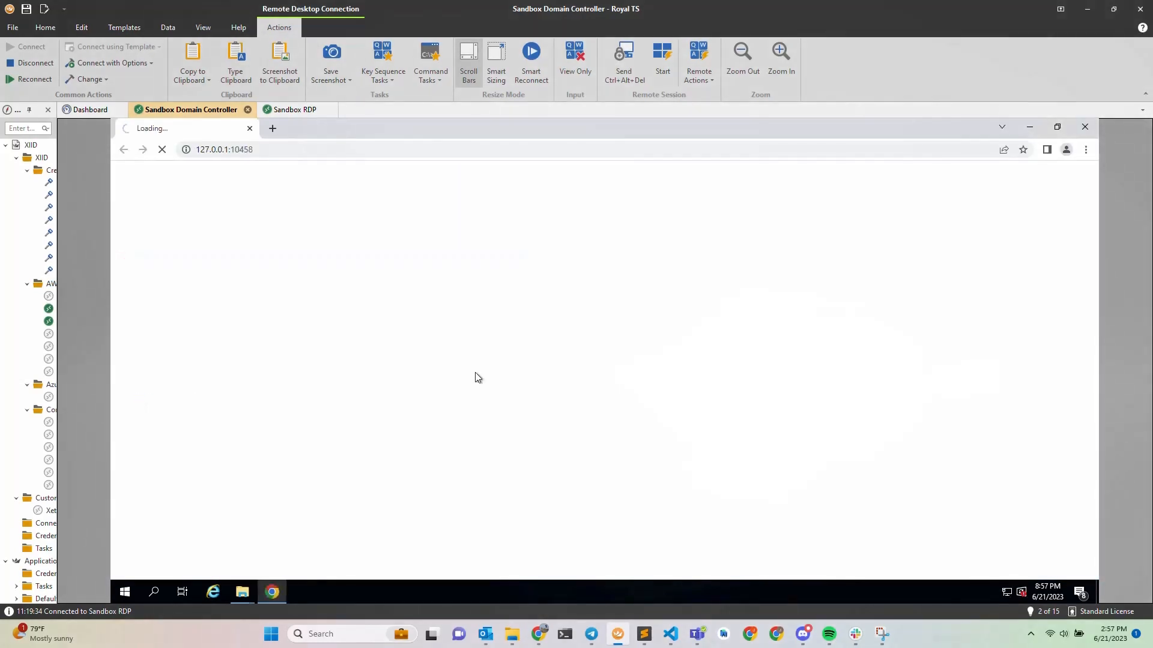
left_click(455, 463)
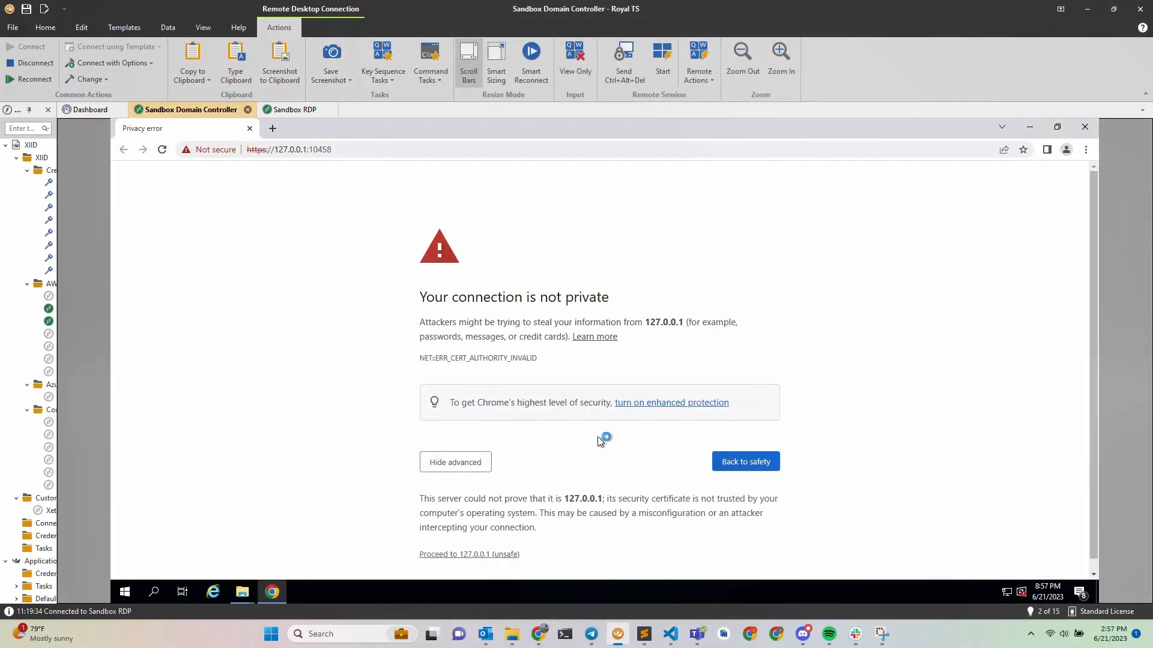
left_click(477, 554)
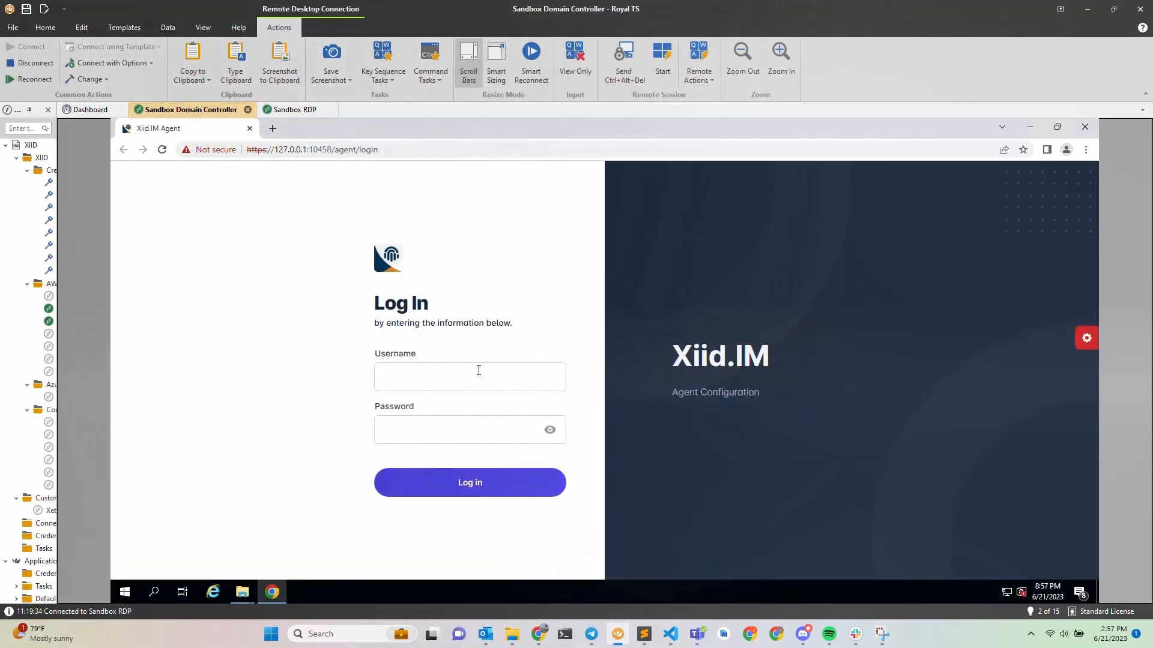
Sign in to the agent console with the admin credentials, skip the welcome tour, and view Authenticators.
left_click(469, 377)
type("admin")
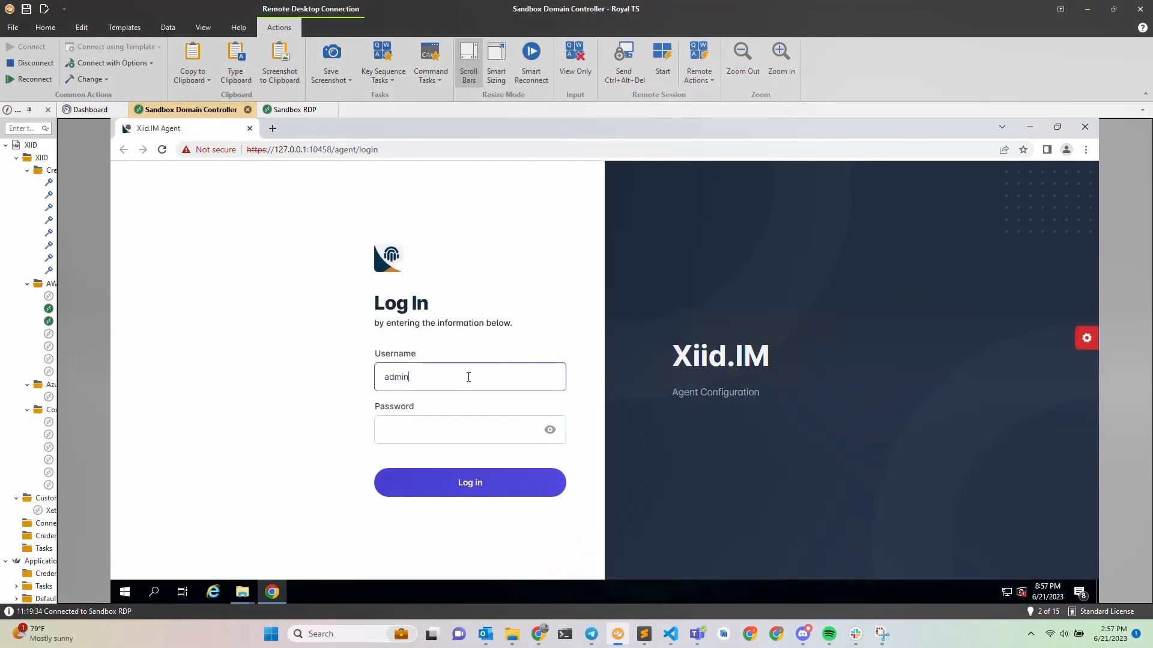
key("Tab")
type("admin")
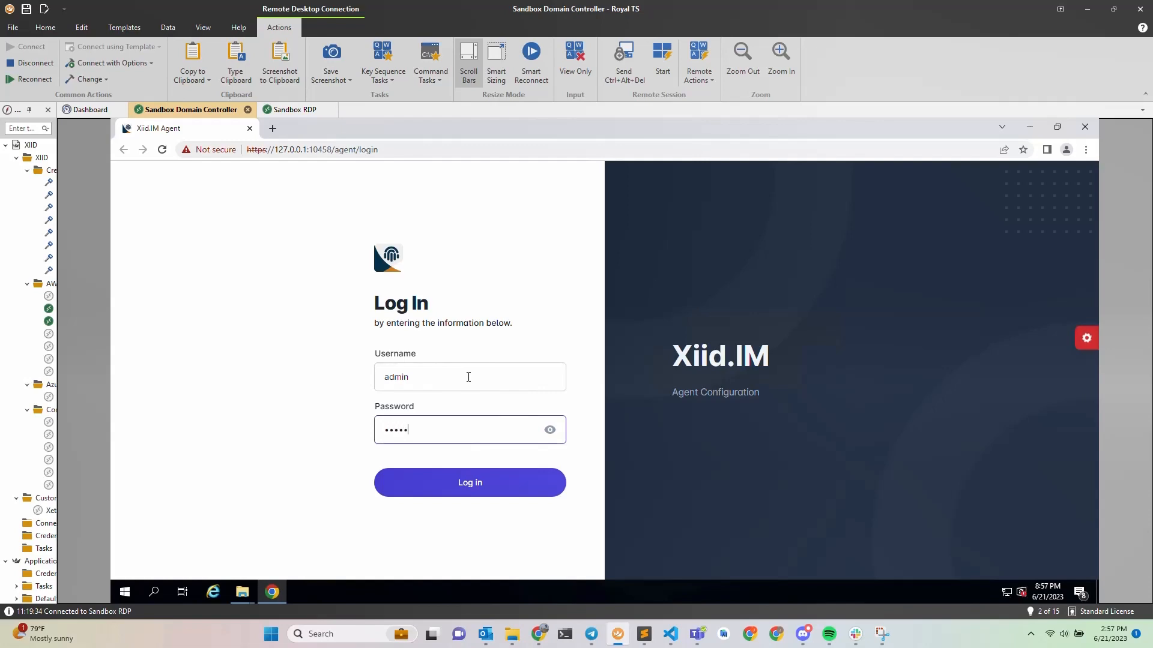
left_click(476, 485)
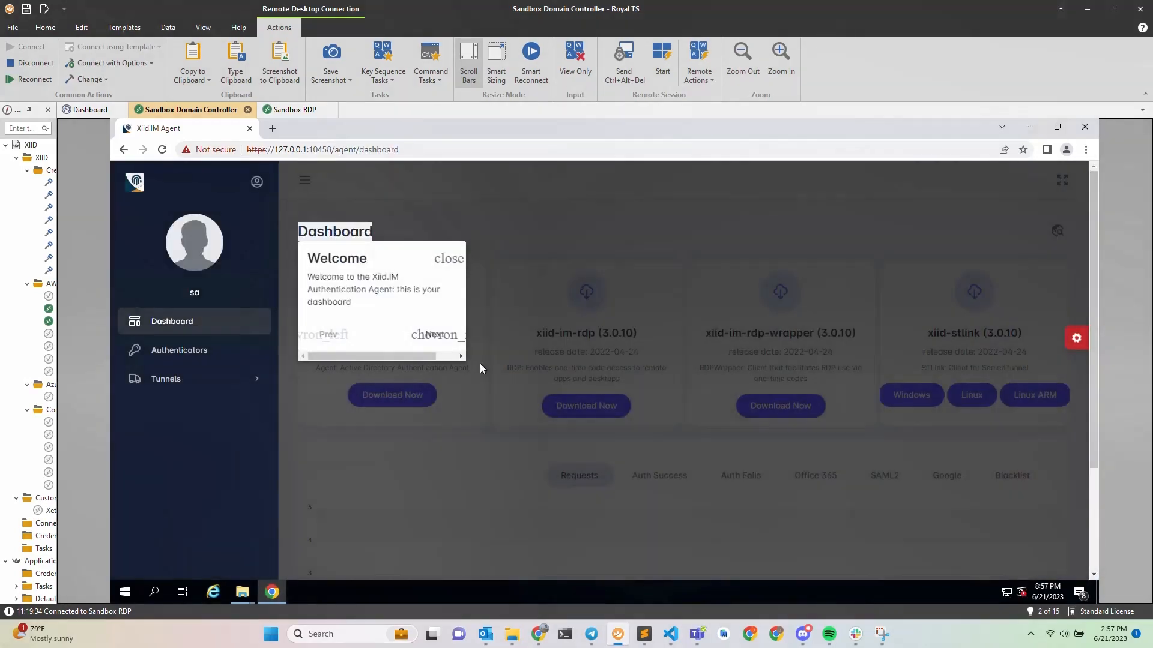
left_click(449, 258)
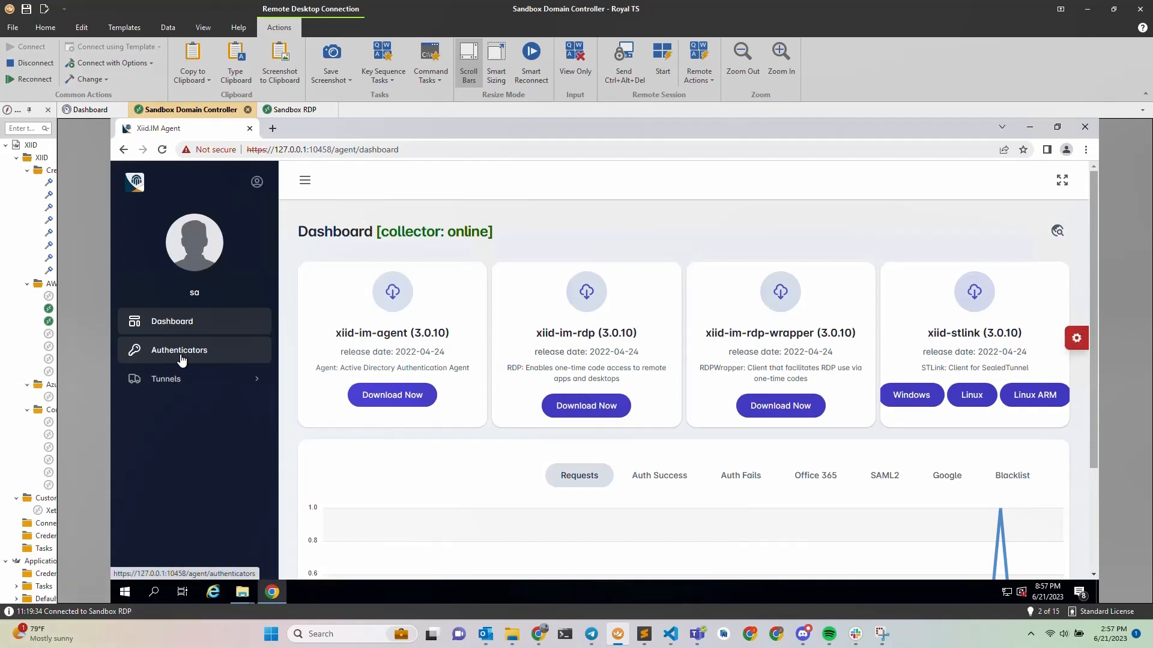
left_click(181, 360)
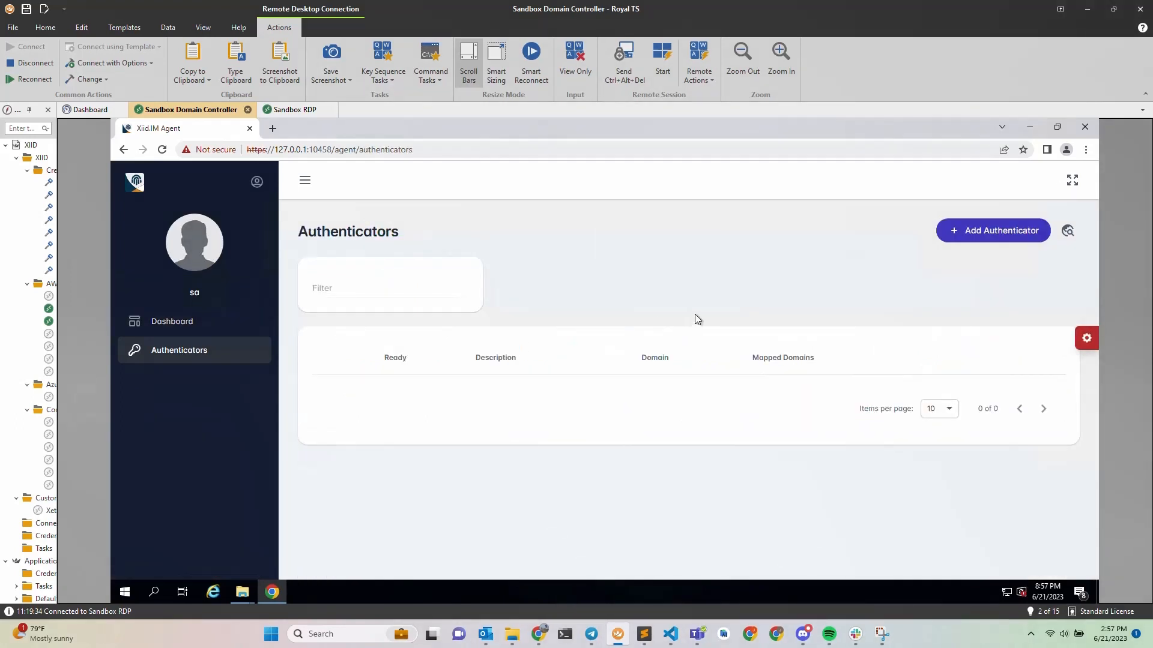
Add an authenticator 'Example Auth' with connector description 'Example Conn' and connector type ldap.
left_click(1010, 233)
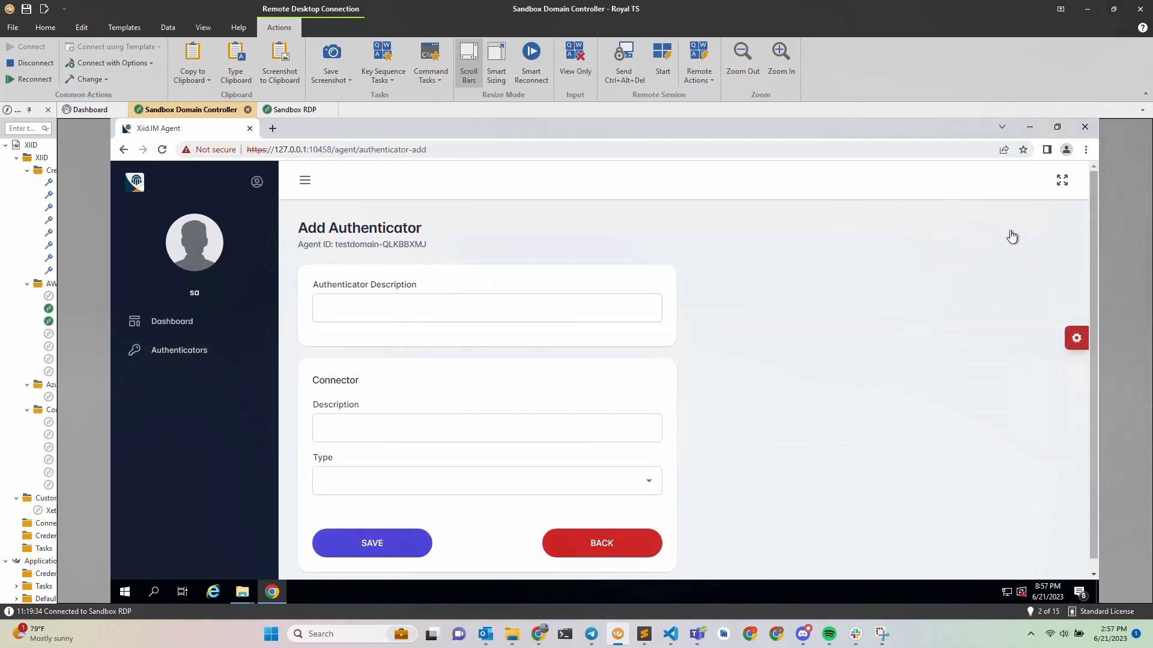
left_click(476, 314)
type("E")
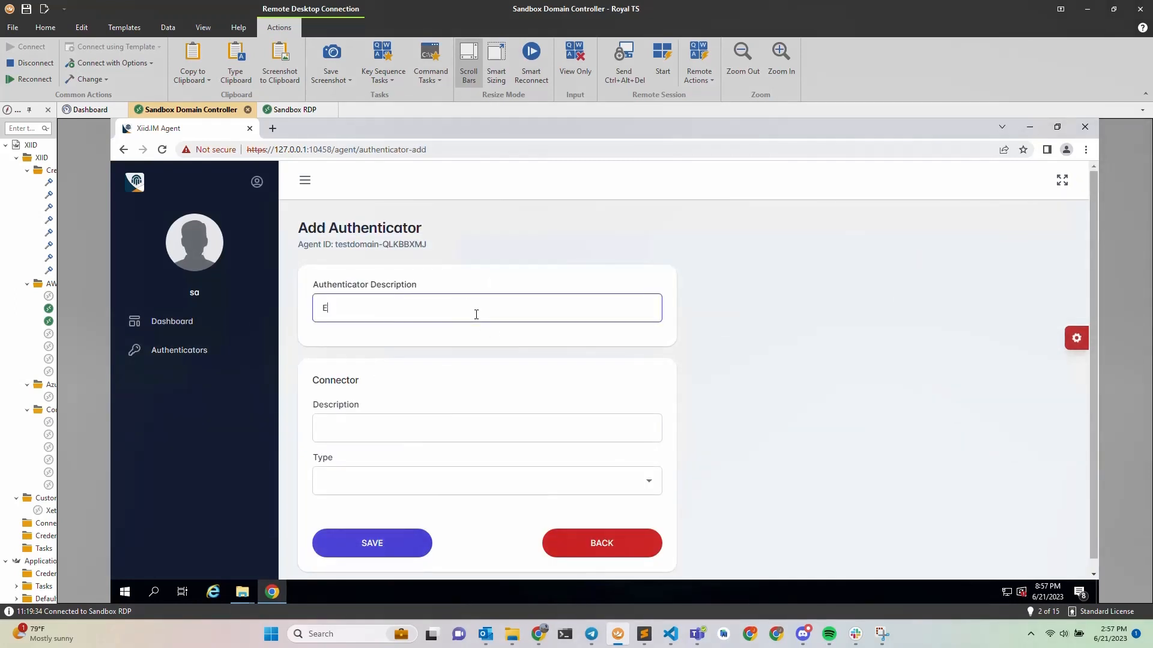
type("xample Auth")
left_click(470, 437)
type("Examp")
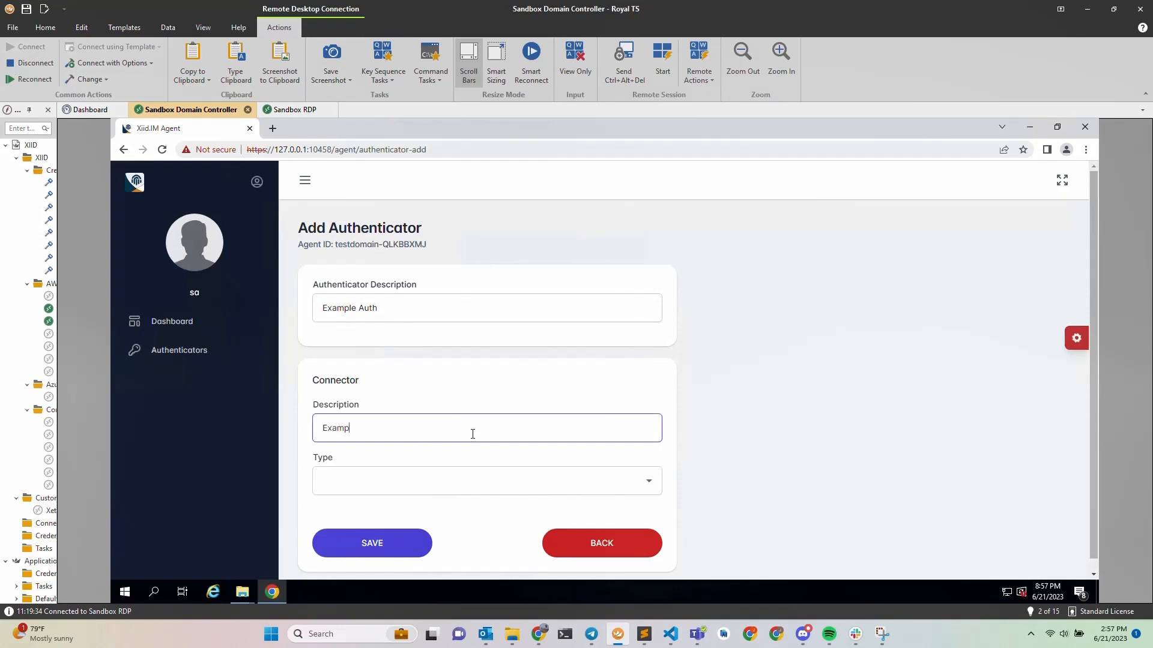
type("le Conn")
scroll(473, 434, "down", 1)
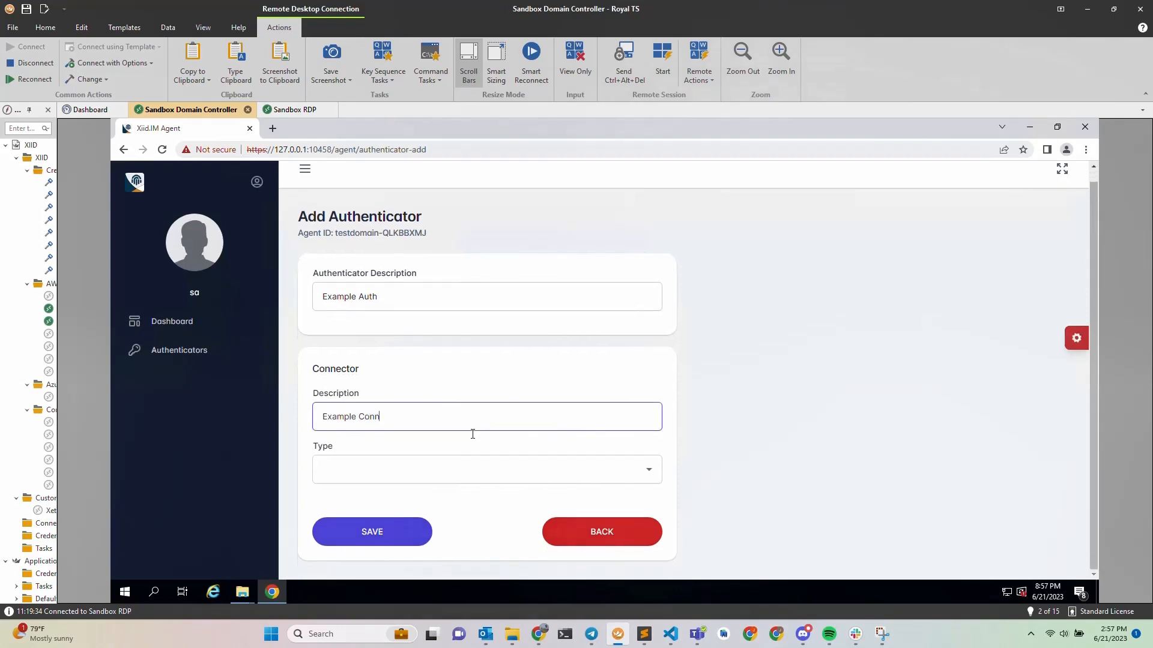
left_click(458, 468)
type("ldap")
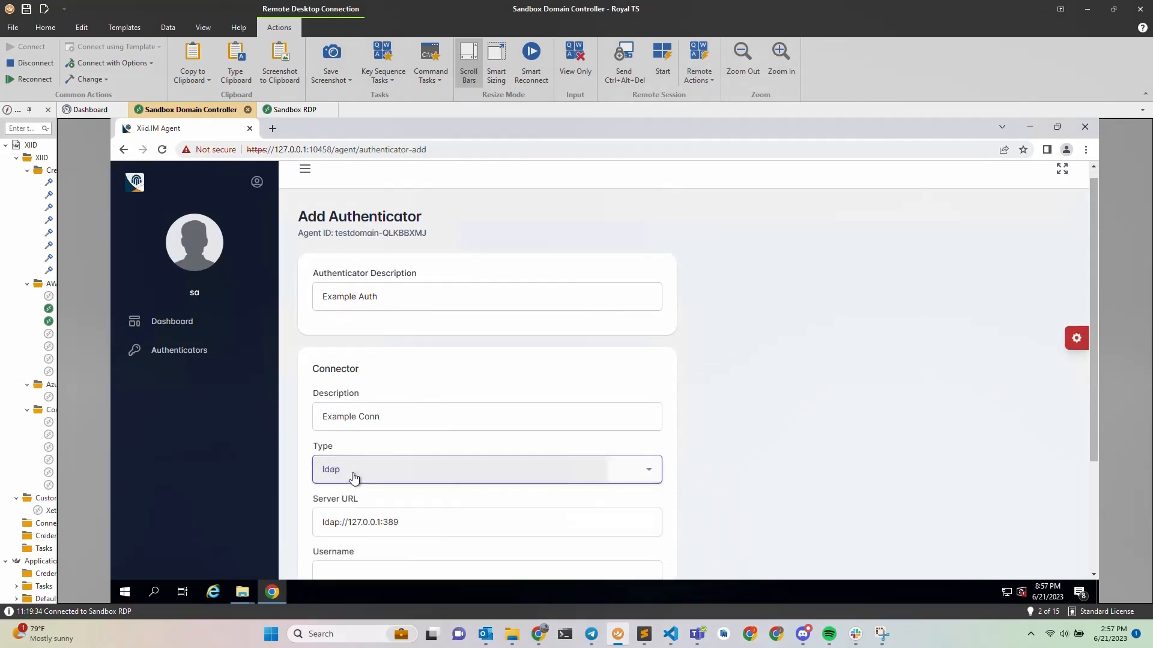
scroll(655, 495, "down", 1)
scroll(682, 485, "down", 2)
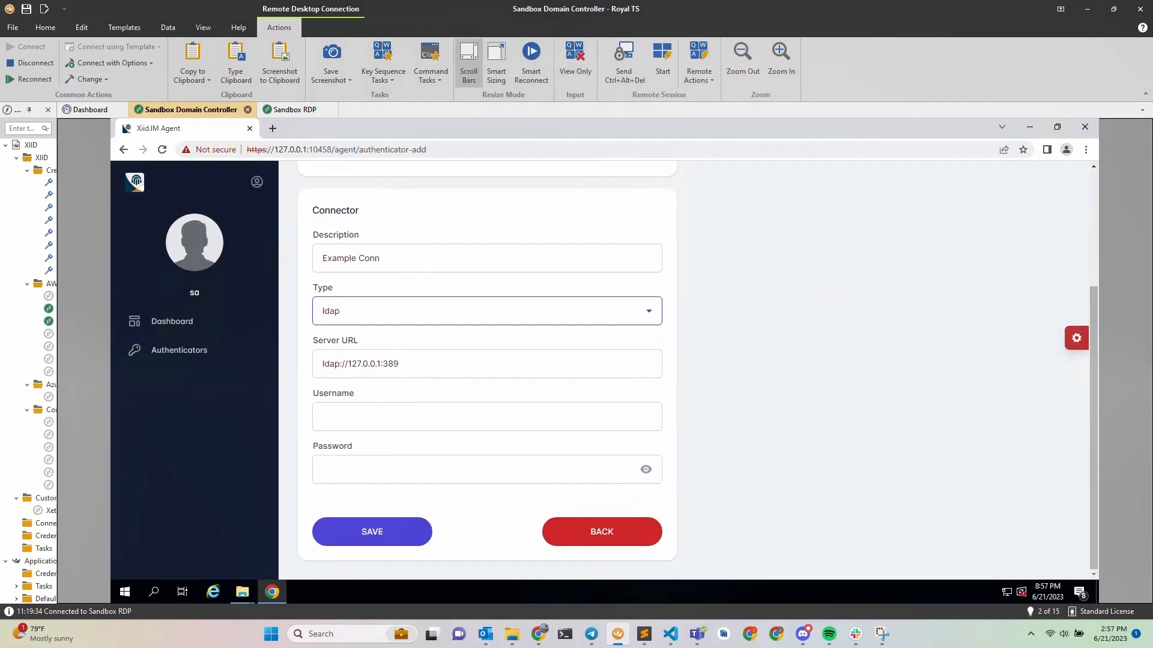
Paste the LDAP service account username and password, save, and confirm the sandbox.local domain mapping.
key("alt+Tab")
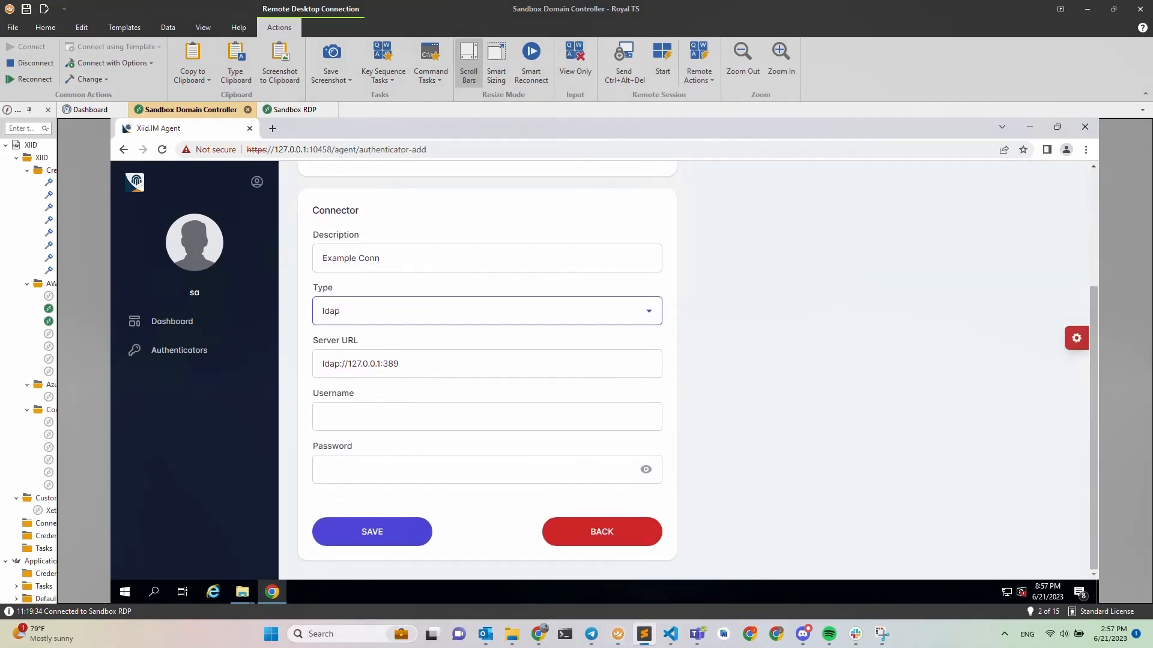
left_click(368, 422)
key("ctrl+v")
key("alt+Tab")
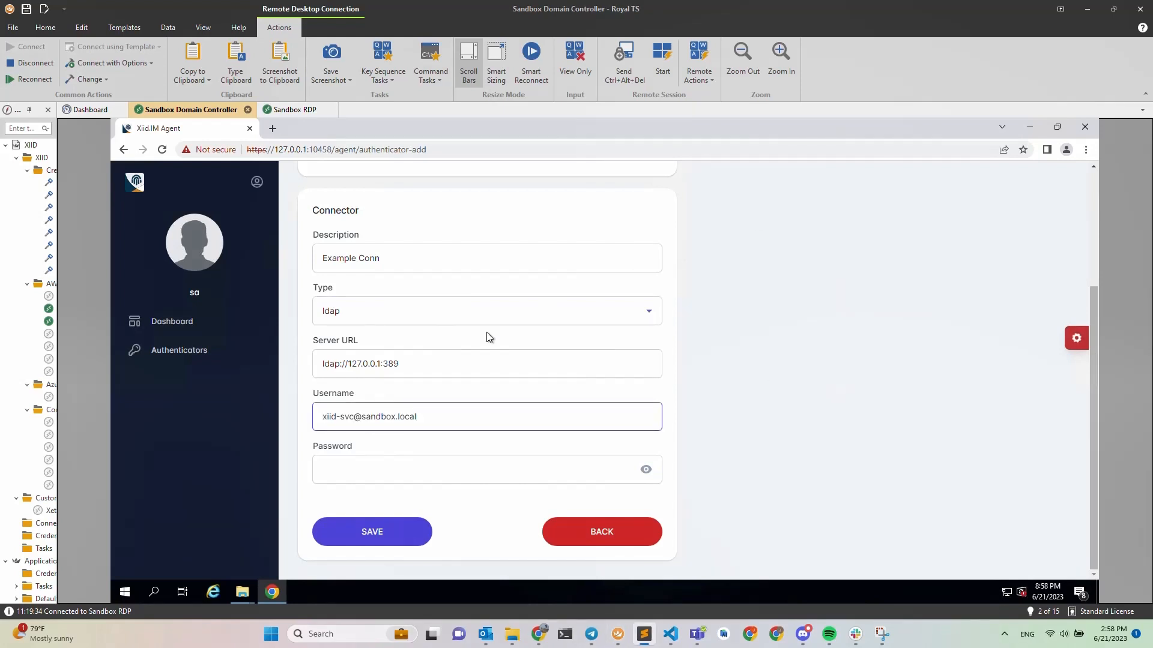
left_click(402, 473)
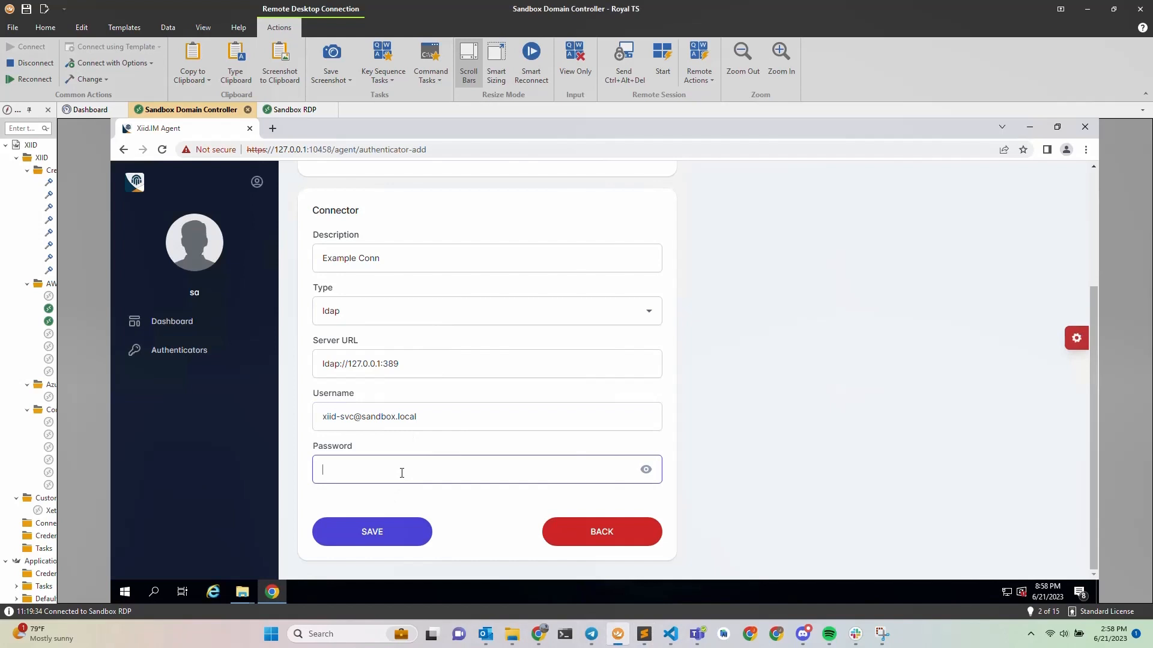
left_click(384, 536)
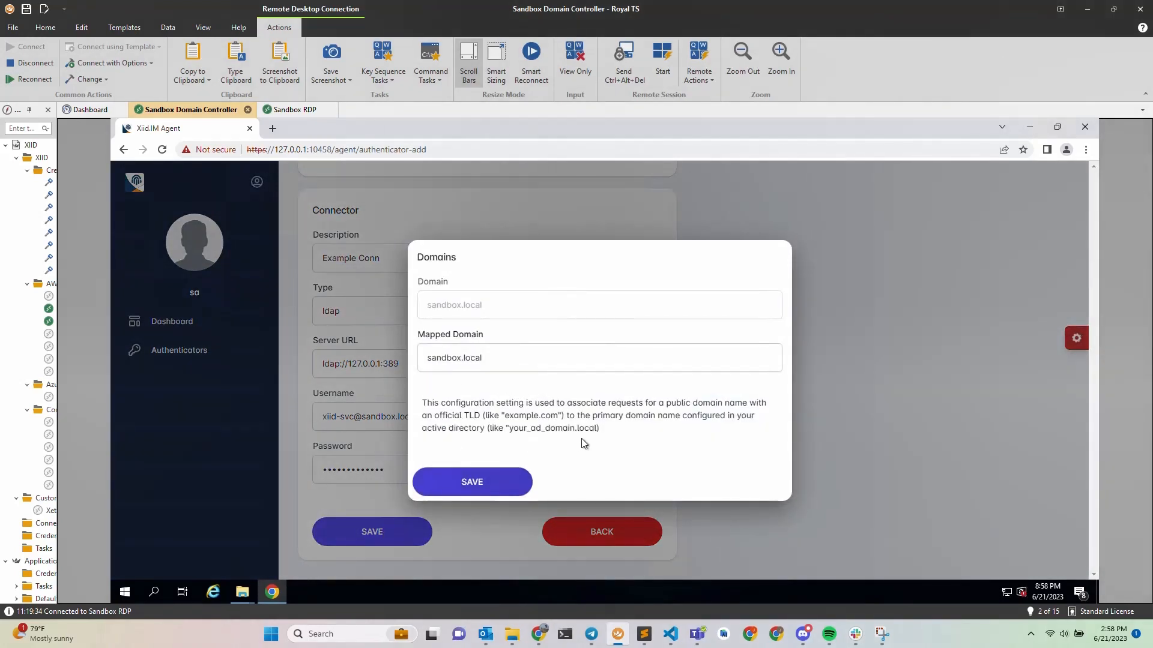
left_click(473, 488)
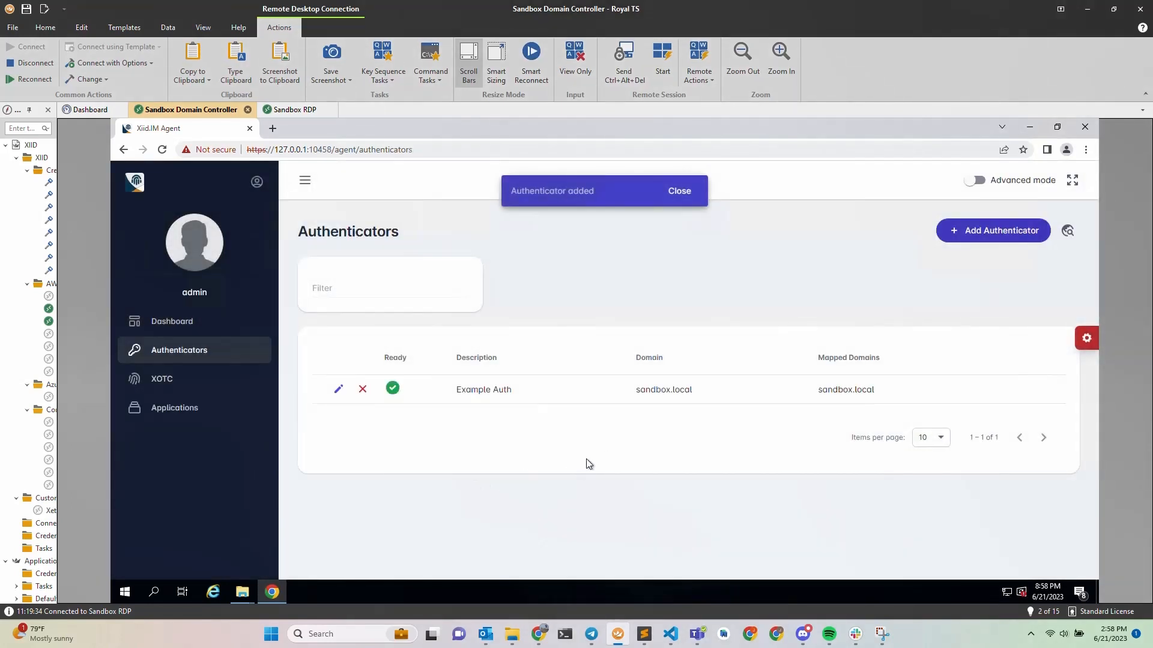
Turn on advanced mode and open the XOTC section, ending its intro tour.
left_click(680, 191)
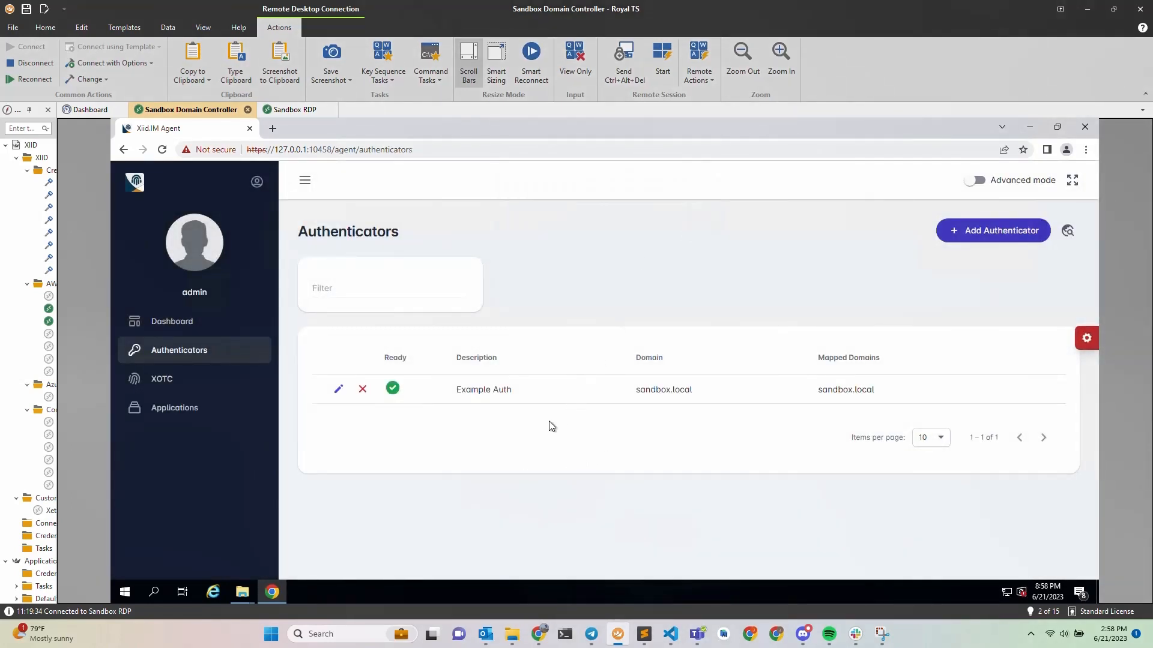
left_click(980, 182)
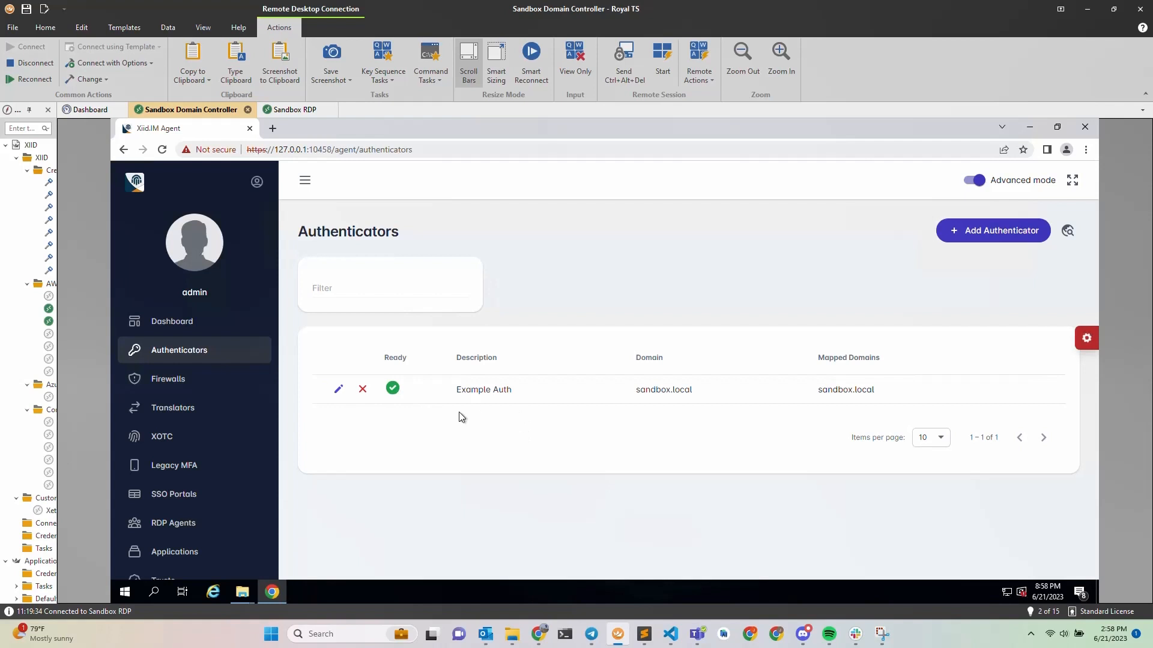
left_click(178, 441)
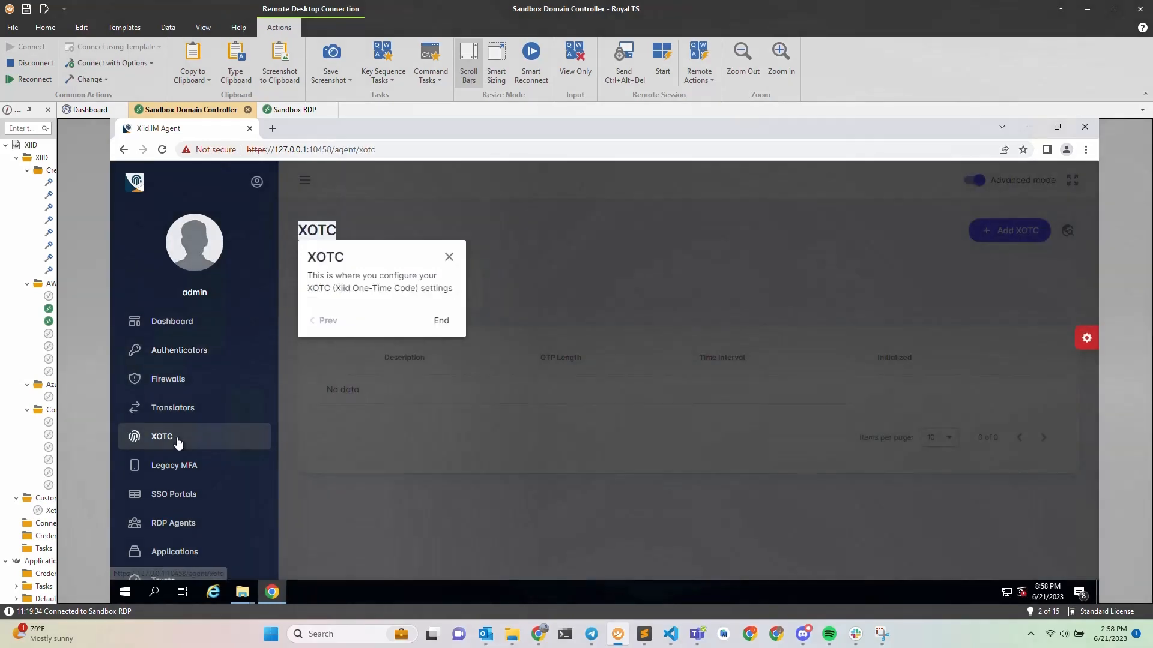
left_click(441, 322)
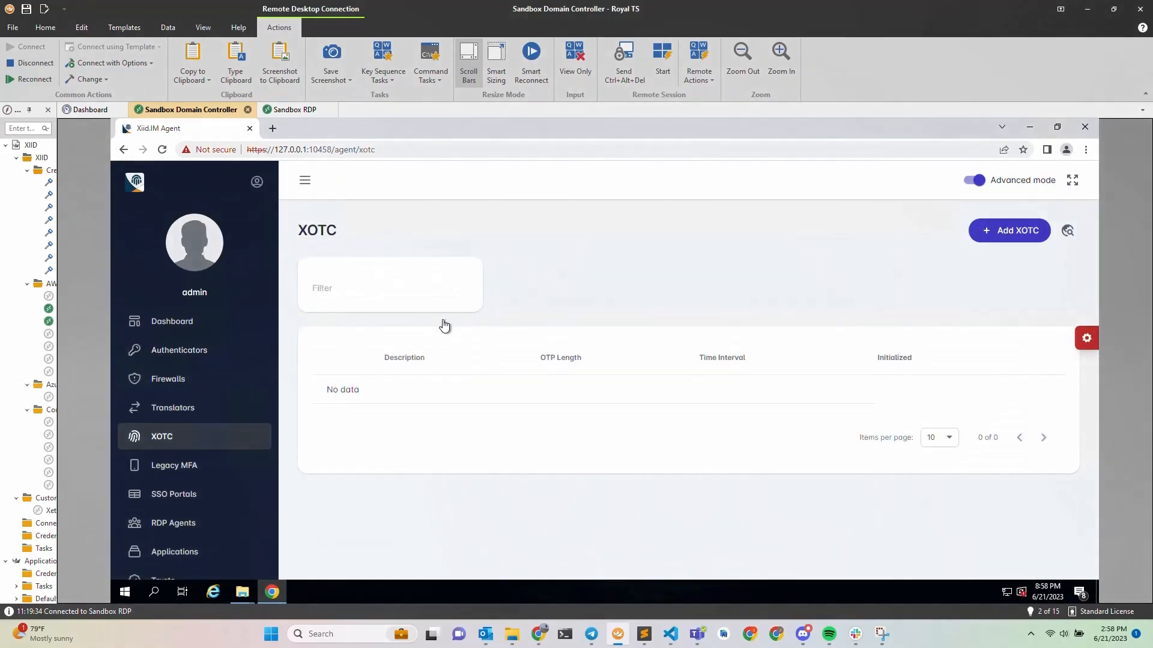
Add and save an XOTC described as 'Example XOTC' with time interval 30.
left_click(1014, 232)
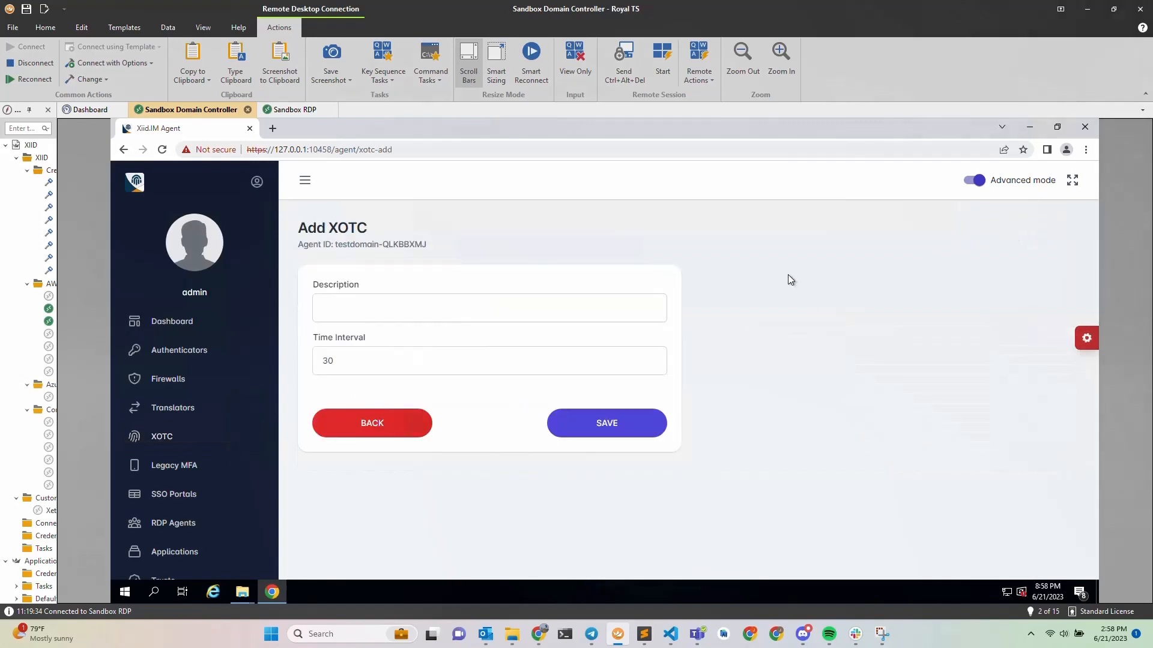
left_click(391, 310)
type("Examp")
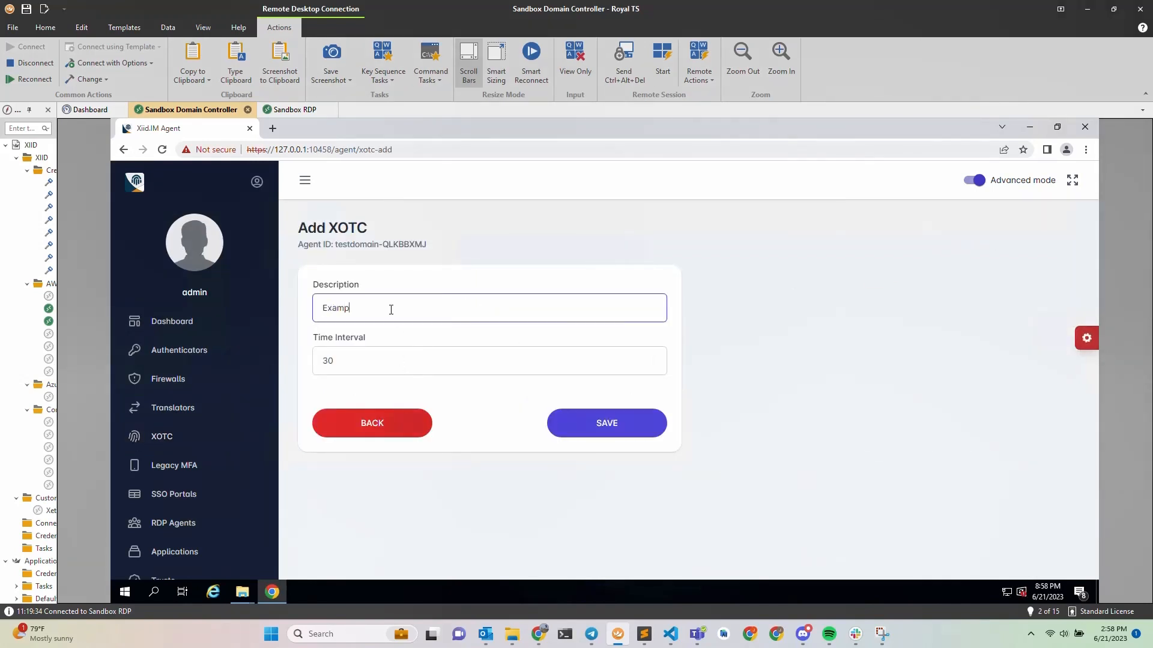
type("le XOTC")
left_click(593, 427)
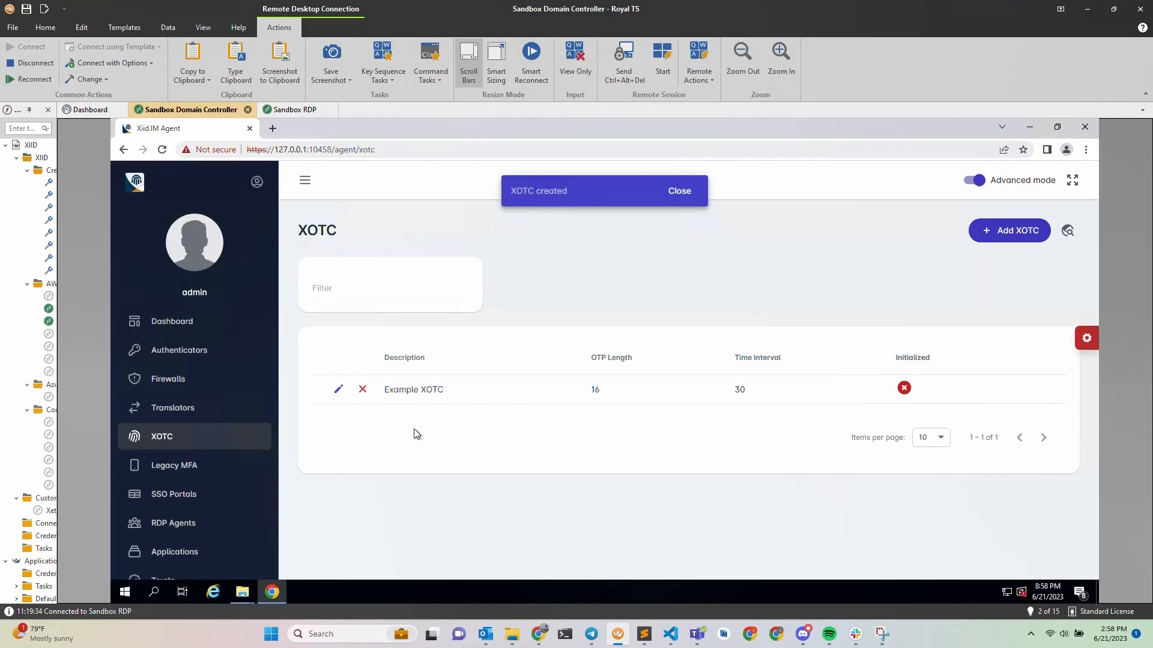
left_click(183, 494)
Add an SSO portal with ID 'example' and description 'Example Portal', then continue to authenticators.
left_click(441, 346)
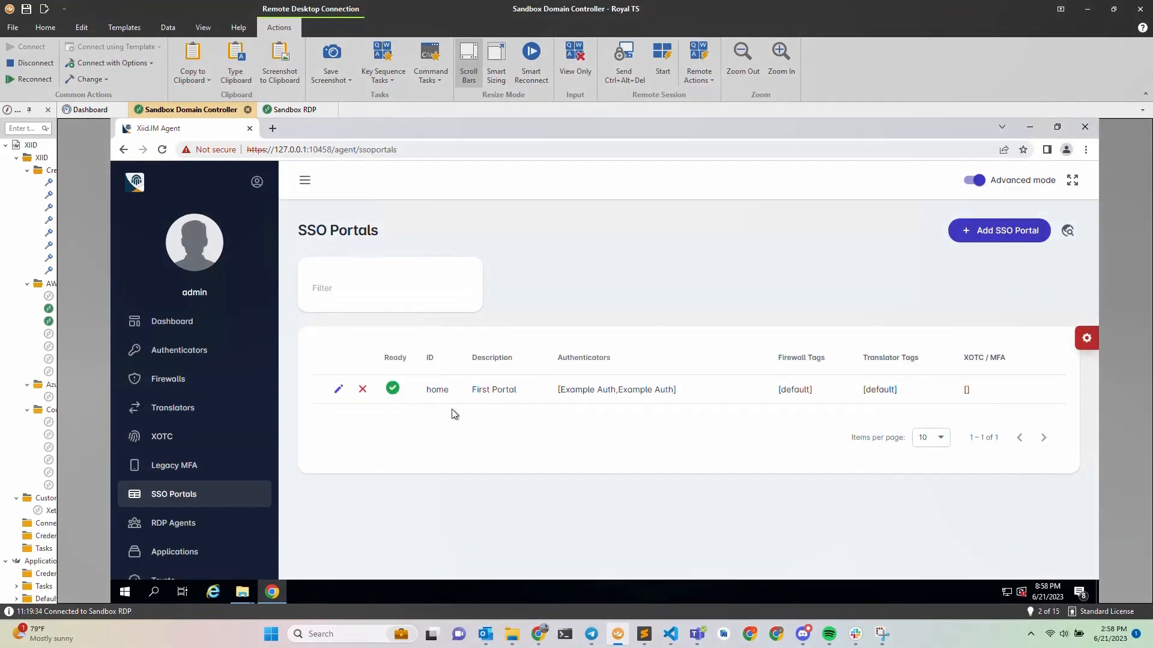
left_click(994, 239)
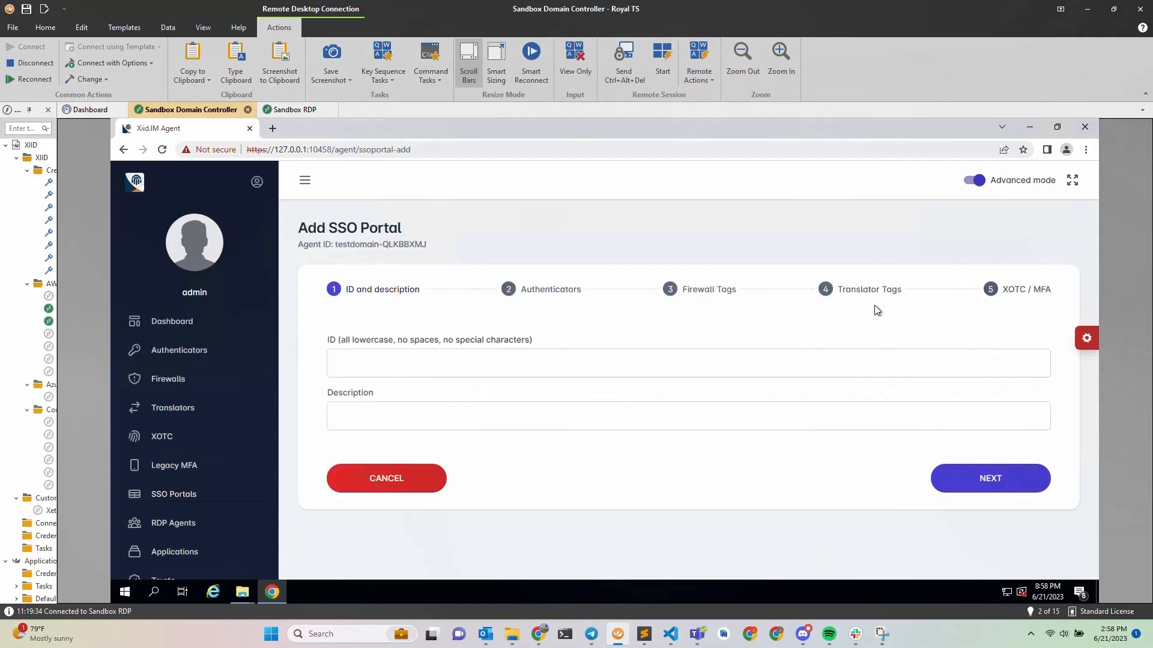
left_click(543, 369)
type("example")
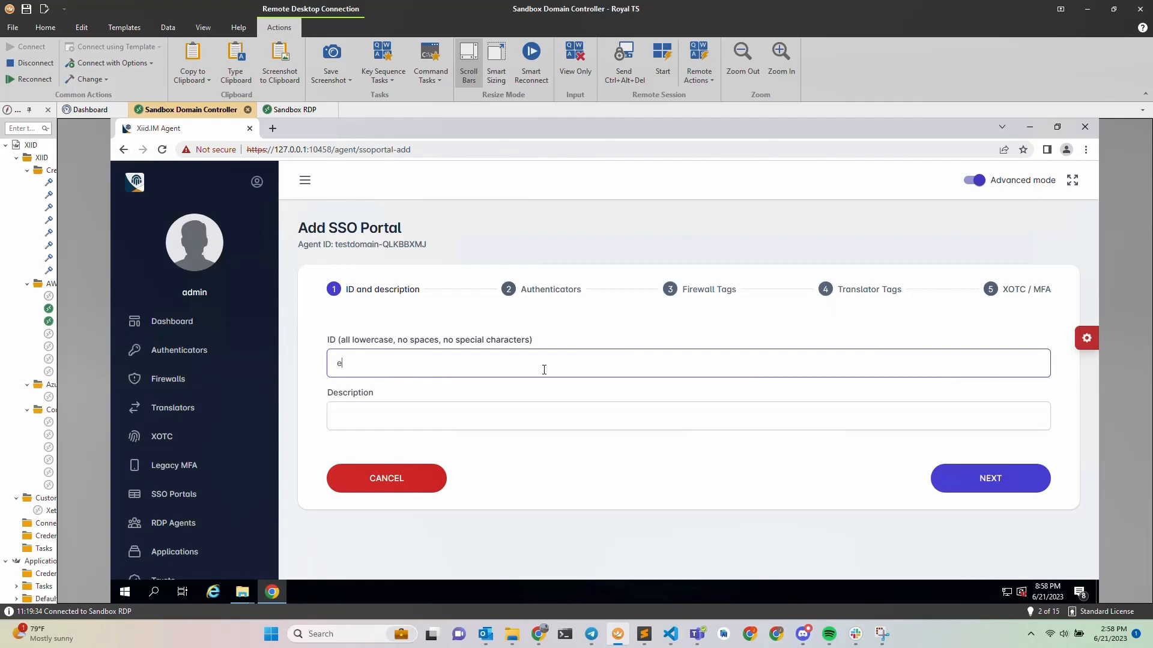
left_click(514, 425)
type("Exampl")
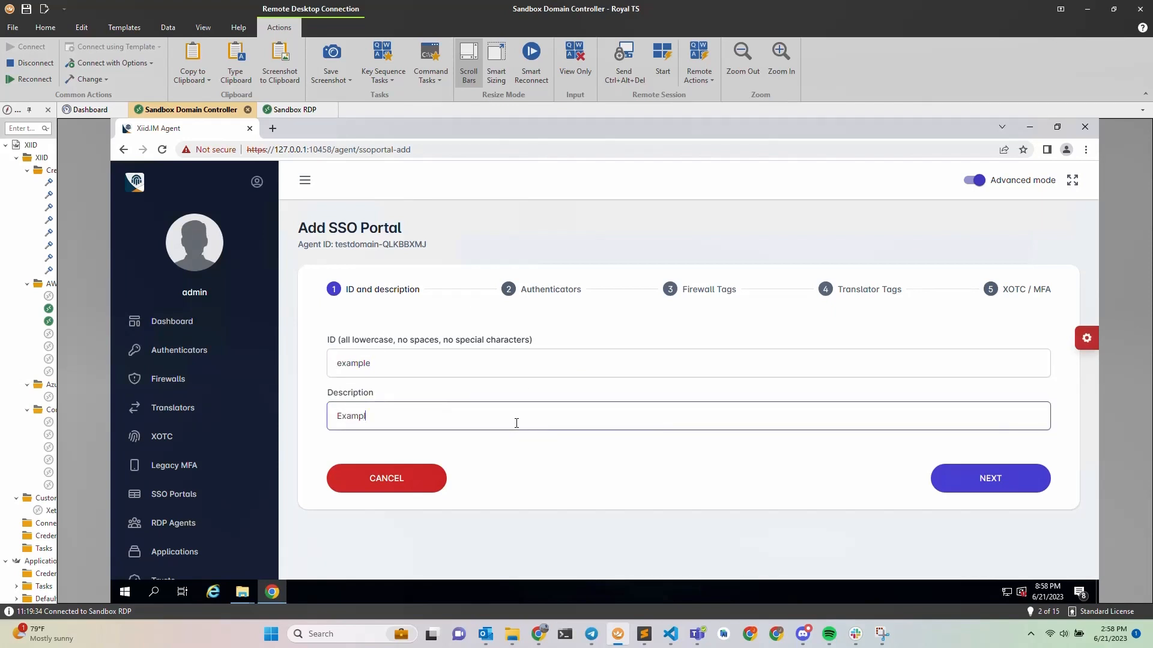
type("e Portal")
left_click(991, 480)
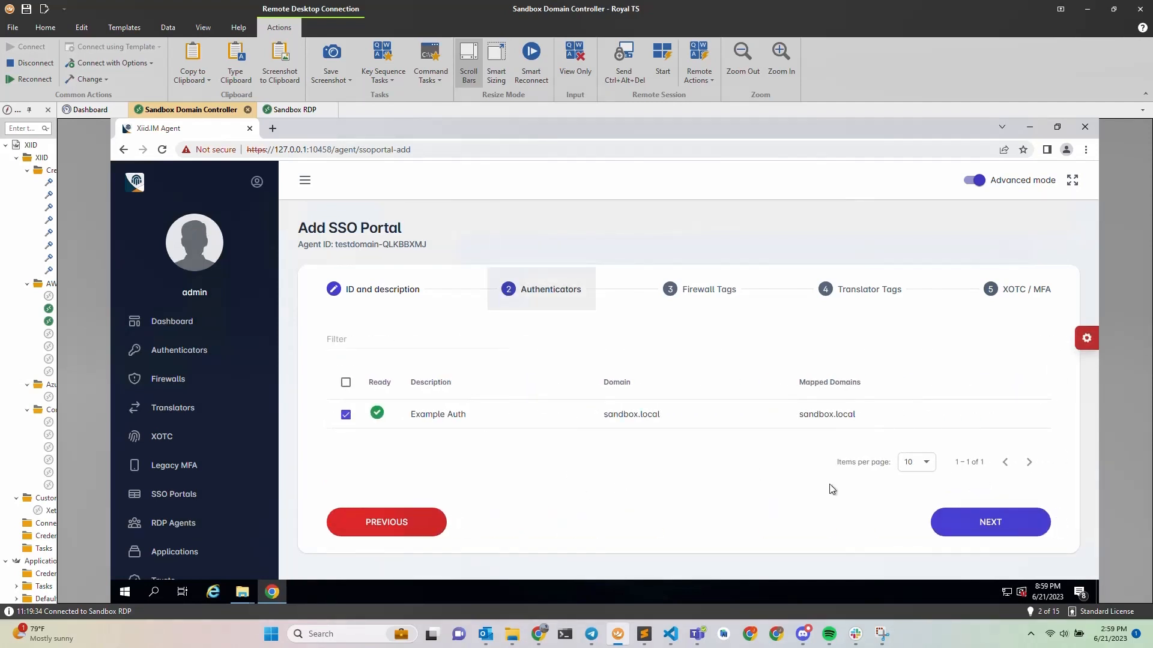
Keep Example Auth and the default firewall and translator tags, tick Example XOTC, and save the portal.
left_click(988, 521)
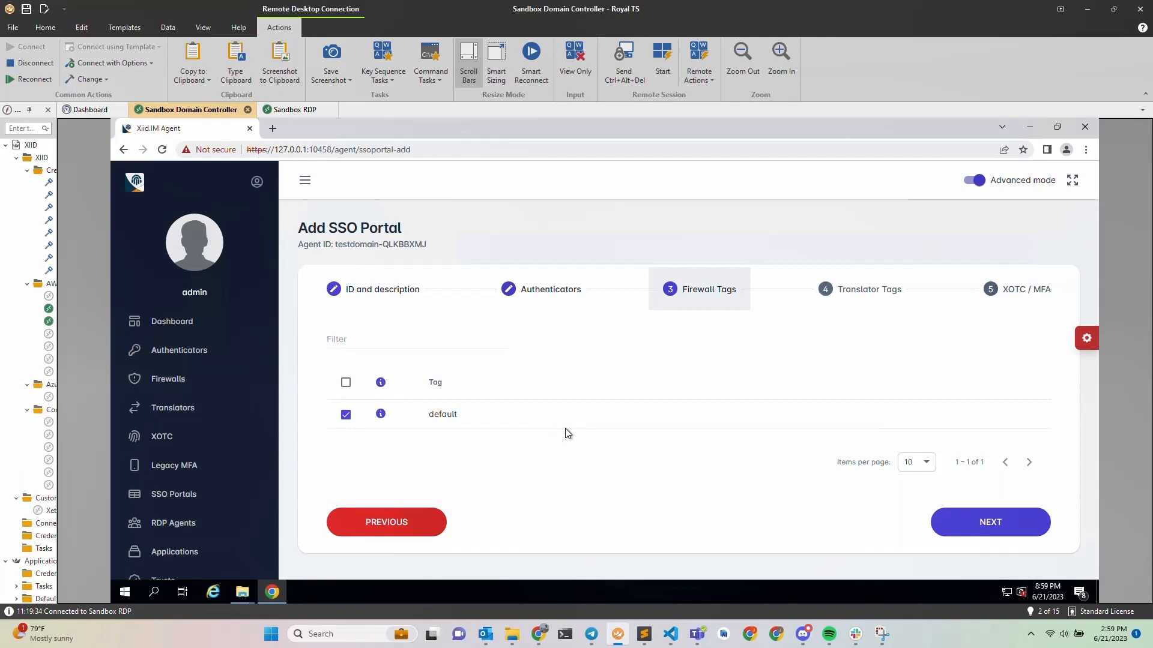
left_click(991, 525)
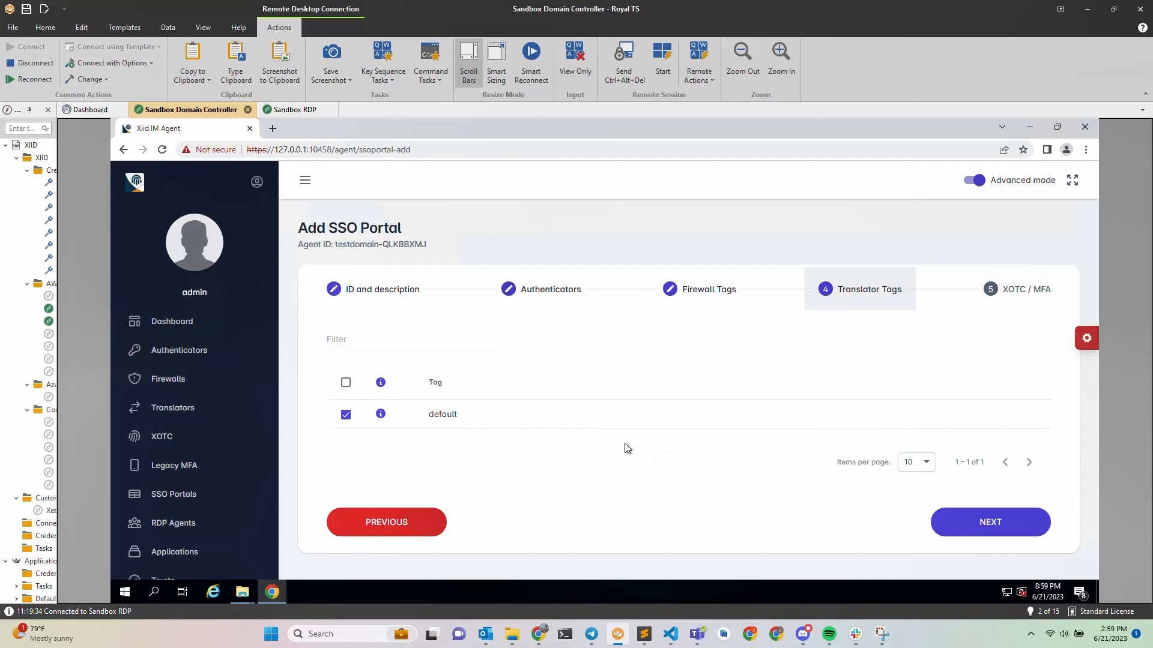
left_click(1006, 525)
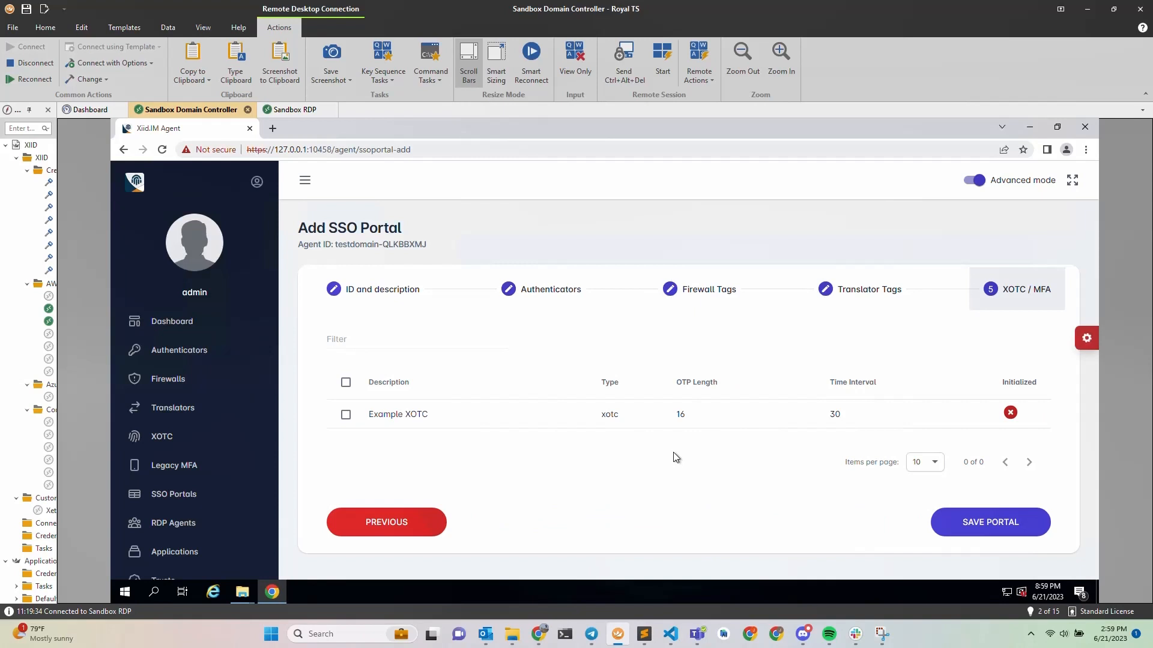
left_click(346, 415)
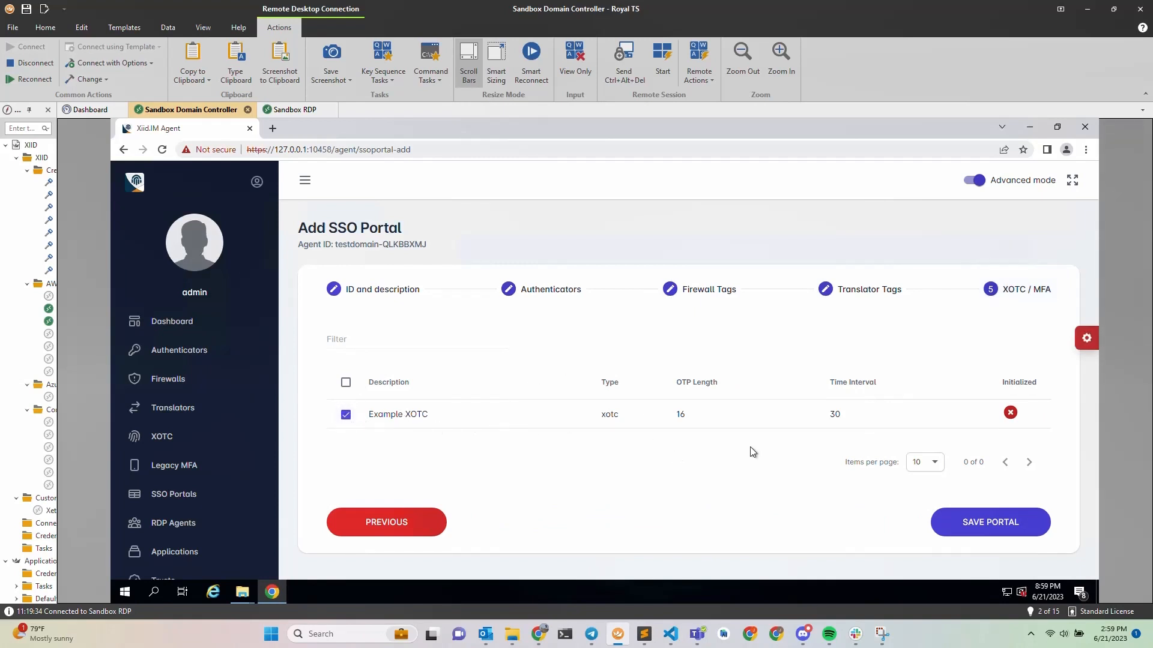
left_click(991, 524)
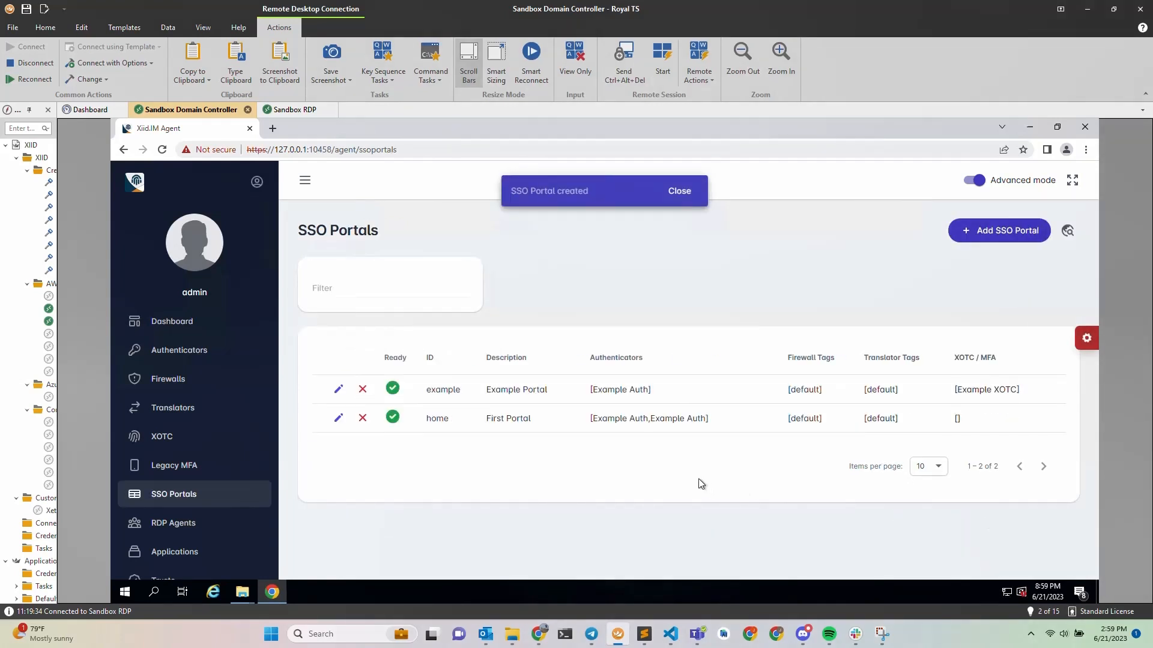